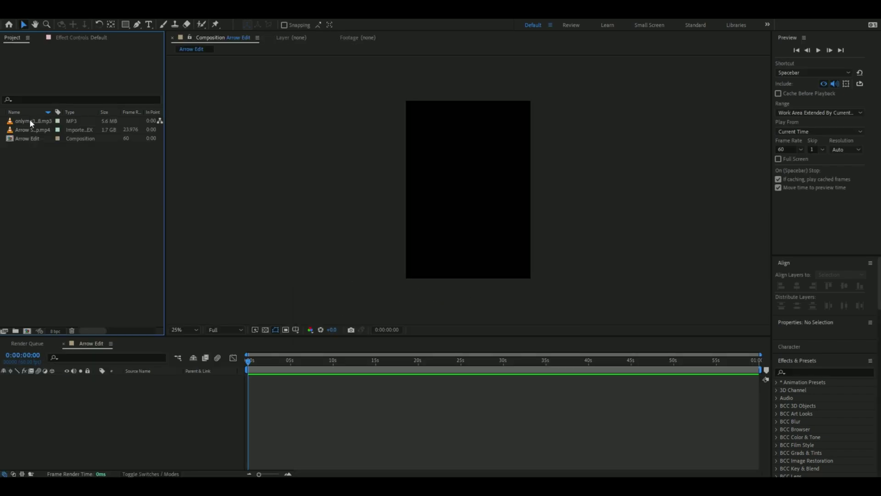
- Add the MP3 track to the Arrow Edit timeline and place the Arrow S2 video clip above it
left_click(31, 122)
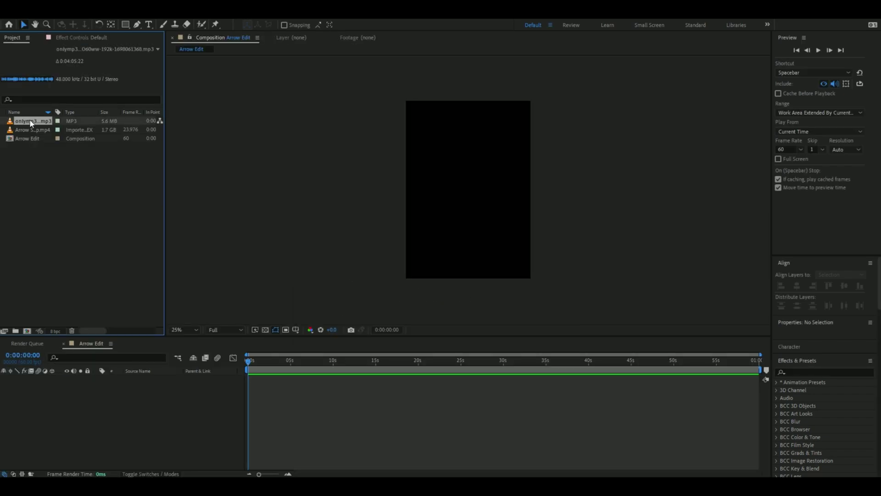
left_click_drag(92, 150, 161, 393)
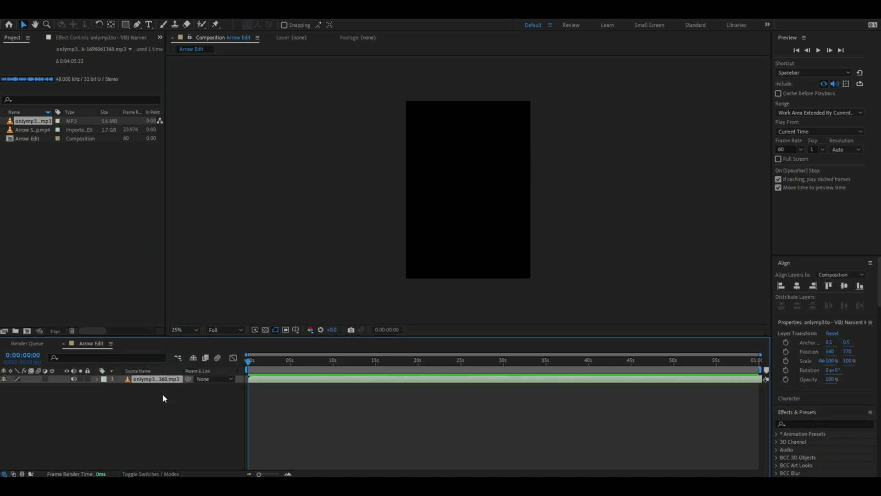
left_click(321, 364)
left_click_drag(320, 364, 323, 361)
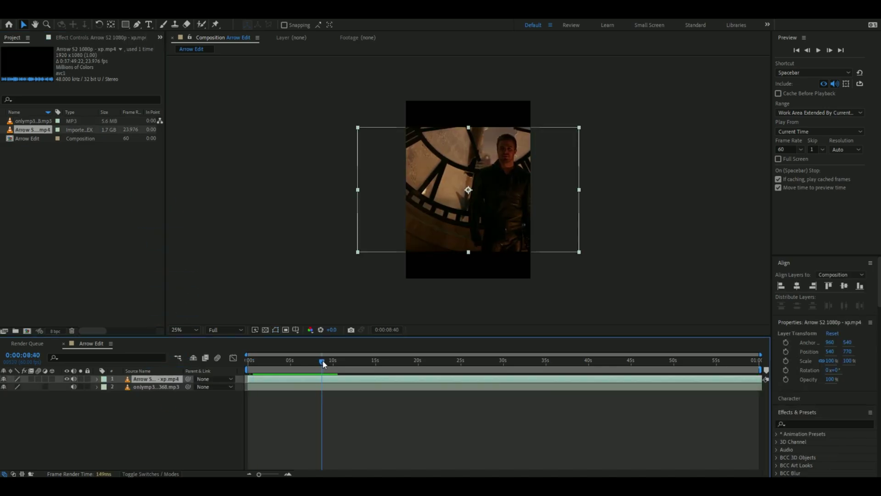
- Cut the video clip where the music's waveform jumps, about 0:00:08:57, and delete the part after the cut
left_click_drag(325, 362, 305, 385)
key("ctrl+shift+d")
key("Delete")
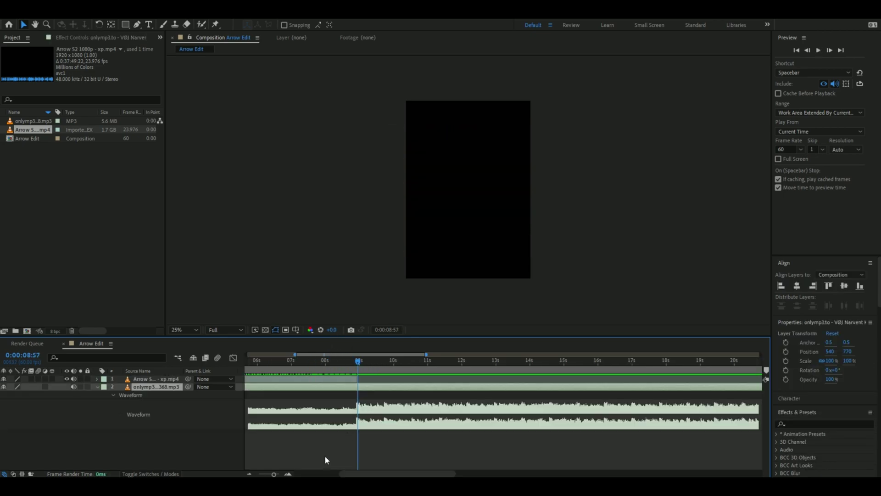
scroll(351, 385, "up", 5)
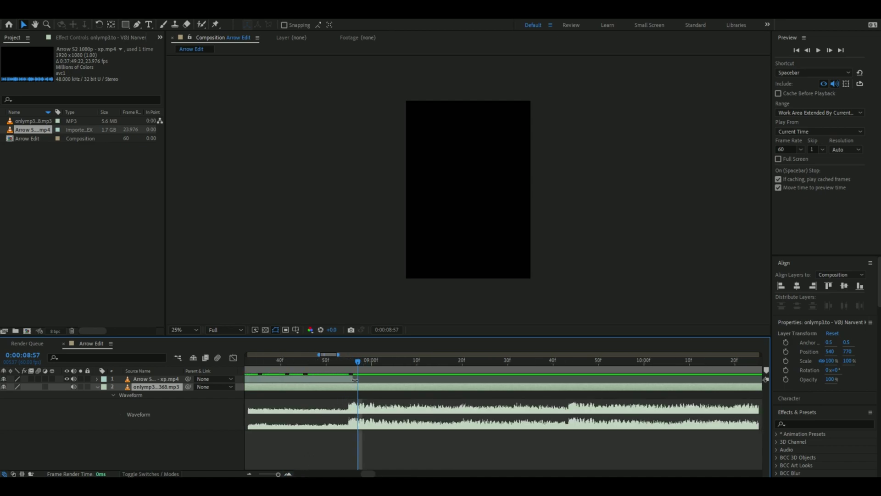
left_click(346, 368)
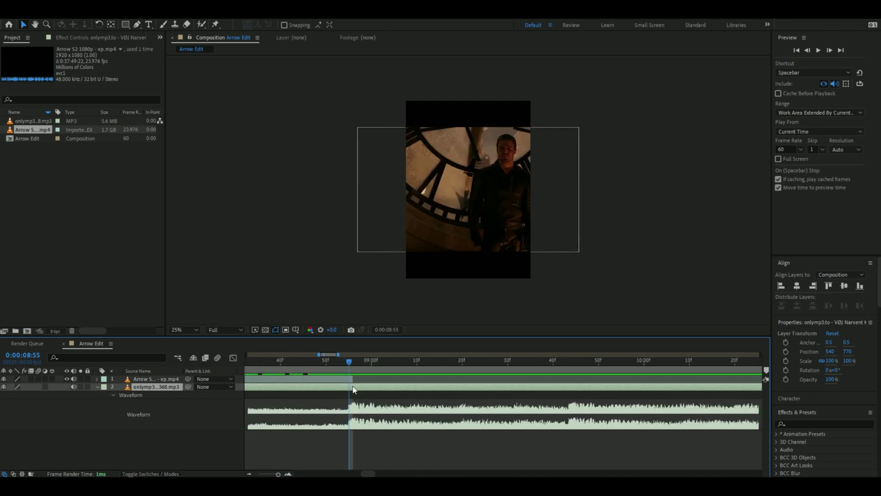
- Convert the MP3 layer's audio to keyframes
right_click(282, 387)
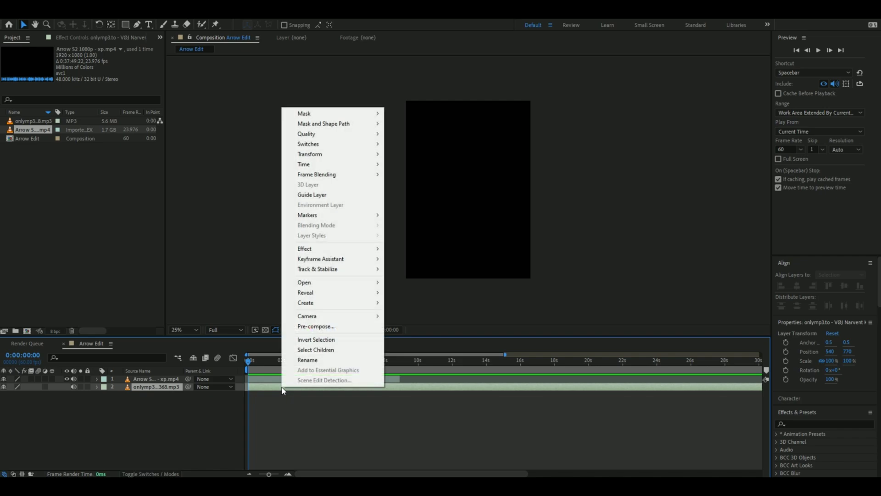
mouse_move(331, 259)
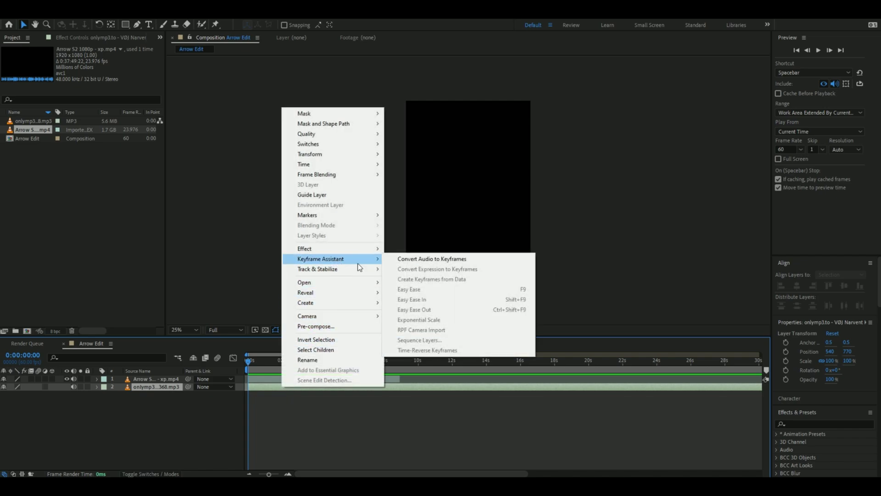
left_click(414, 260)
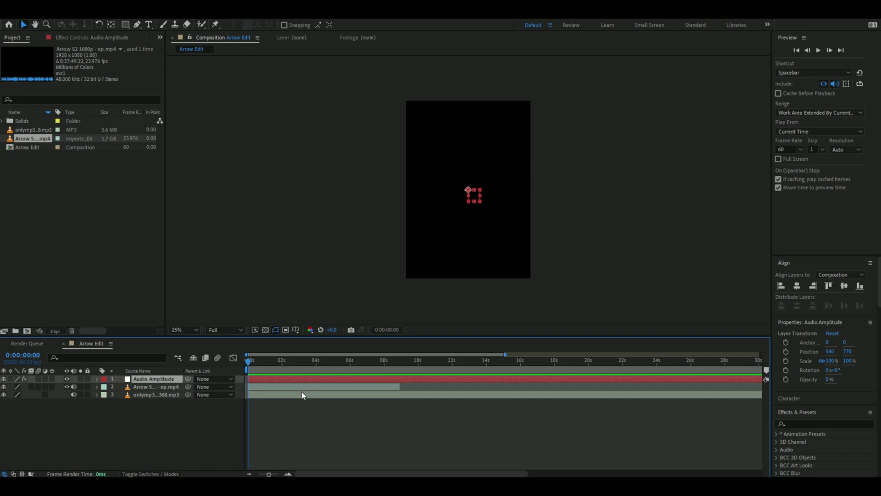
- Reveal the Audio Amplitude keyframes and display the Both Channels slider as a graph
key("u")
left_click(147, 418)
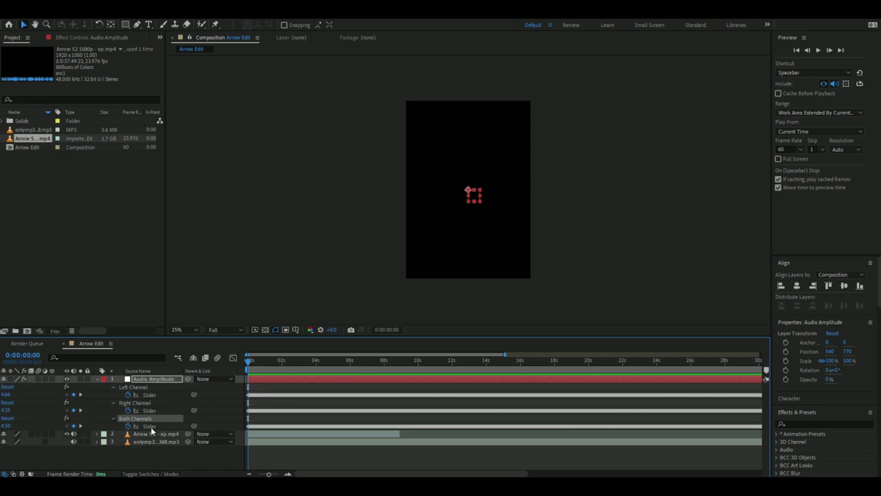
left_click(150, 427)
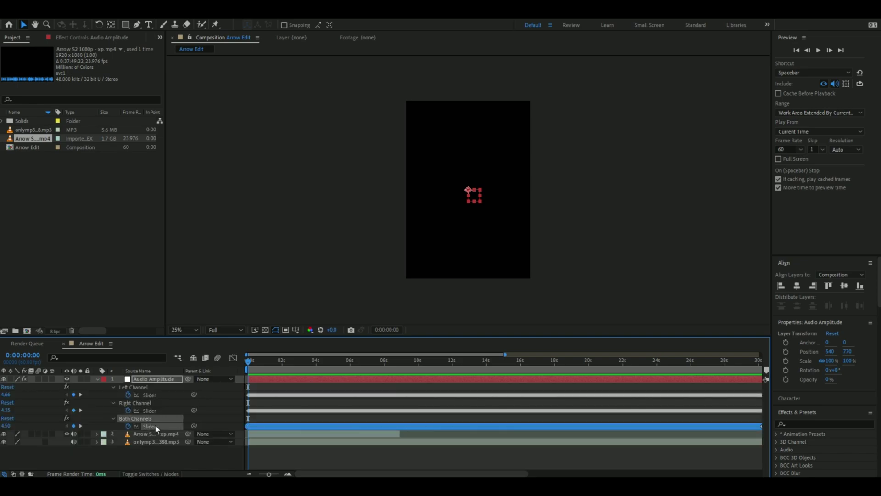
left_click(234, 360)
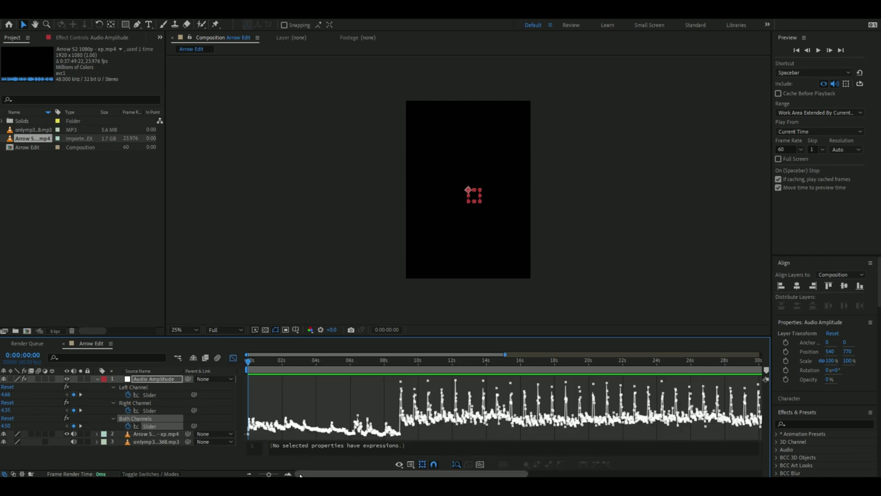
- Place composition markers 1 to 11 on the successive beat peaks of the amplitude graph, from 0:00:08:57 to 0:00:17:02
left_click(288, 474)
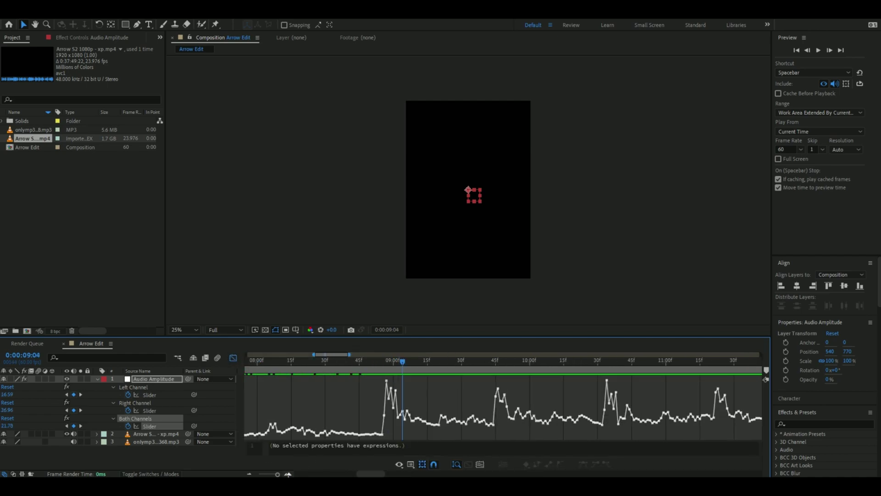
left_click_drag(380, 364, 384, 365)
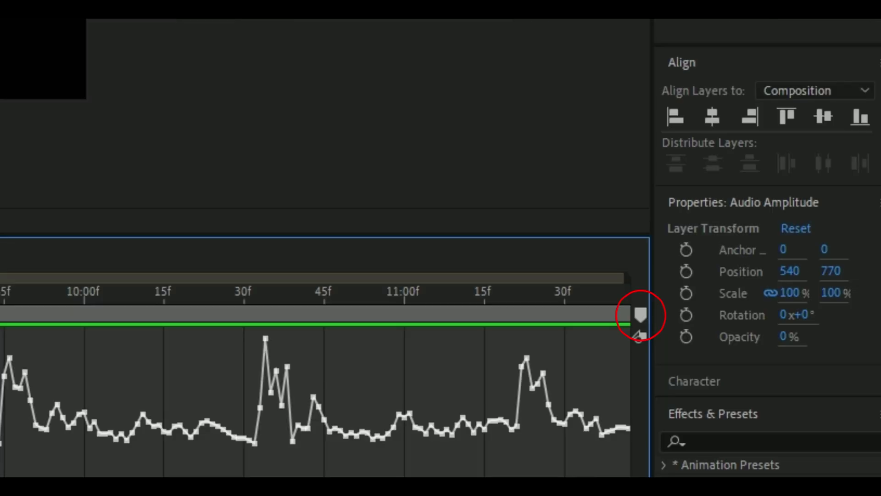
left_click(641, 315)
left_click(6, 293)
left_click(641, 315)
left_click_drag(7, 294, 506, 294)
left_click(641, 315)
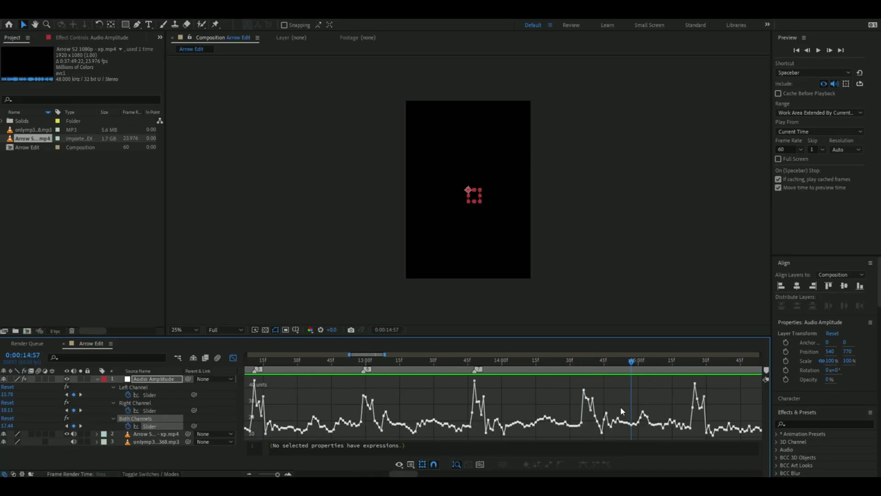
left_click(640, 315)
left_click(525, 293)
- Close the graph view and delete the Audio Amplitude layer
left_click(234, 359)
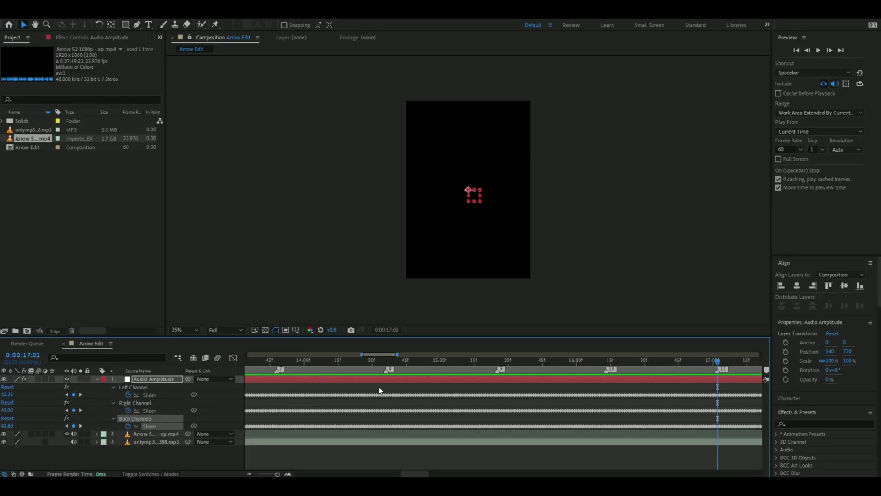
left_click(375, 382)
left_click(374, 382)
key("Delete")
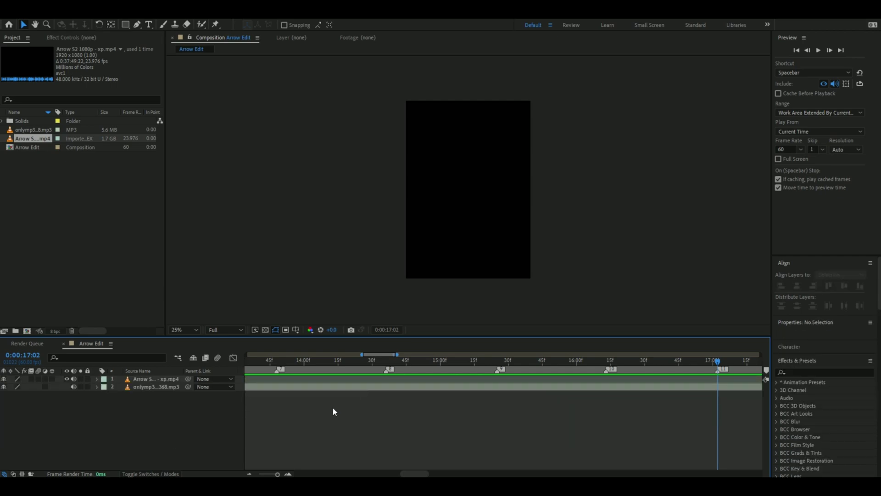
- Scale the video clip to 143% and split it at the scene change at 0:00:01:45
left_click(251, 475)
left_click_drag(506, 366, 501, 366)
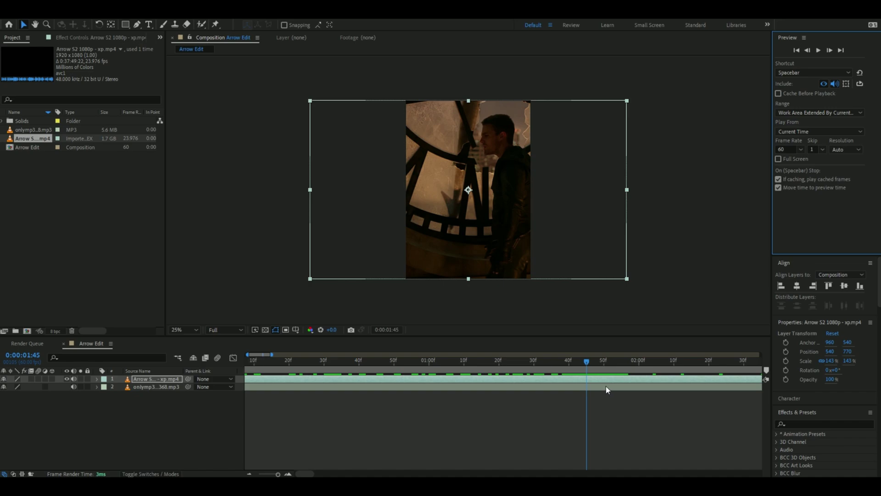
key("ctrl+shift+d")
- Set the second segment's X position to 165 and shift the first segment slightly right to frame the woman
left_click_drag(597, 368, 679, 370)
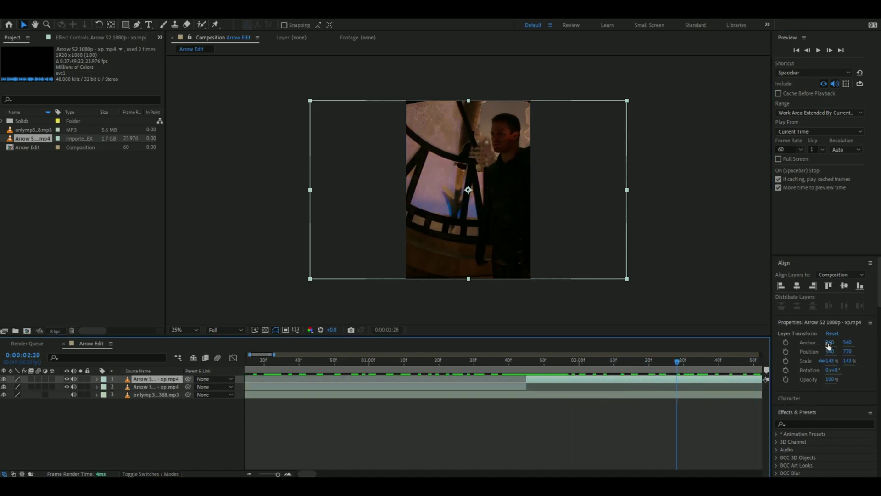
left_click_drag(832, 354, 647, 341)
left_click(437, 359)
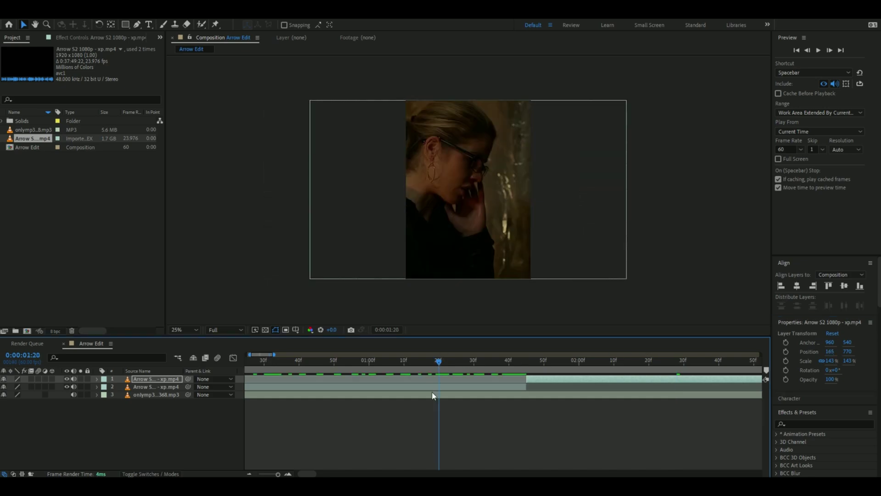
left_click(428, 389)
left_click_drag(828, 352, 851, 351)
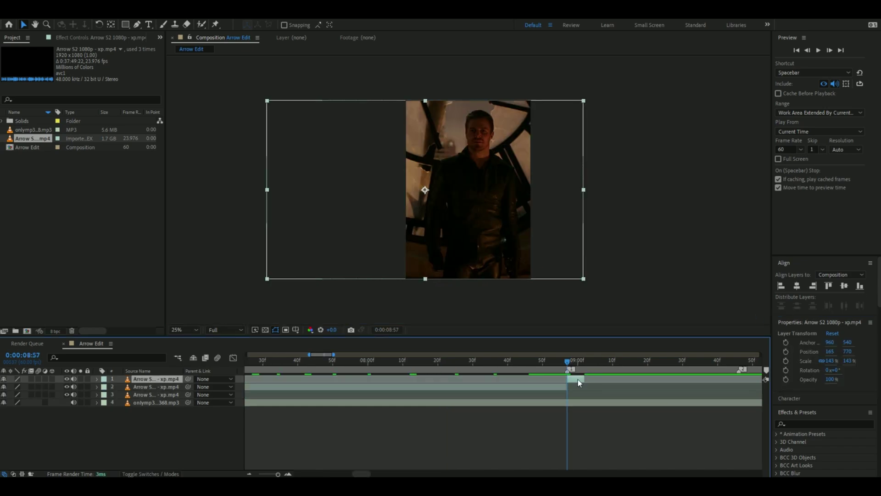
- Open the clip starting at marker 1 in its layer viewer and set its in point to 0:01:21:09
double_click(578, 379)
left_click_drag(755, 301, 266, 282)
left_click_drag(319, 308, 330, 311)
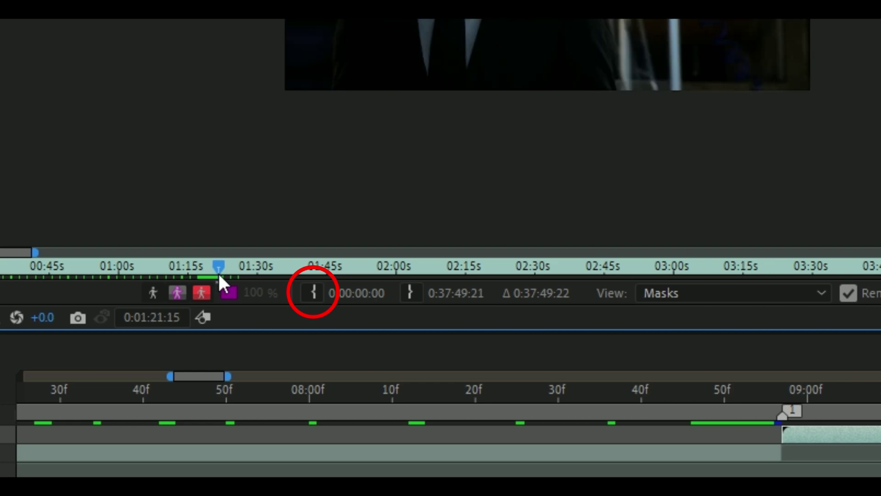
left_click_drag(219, 274, 218, 274)
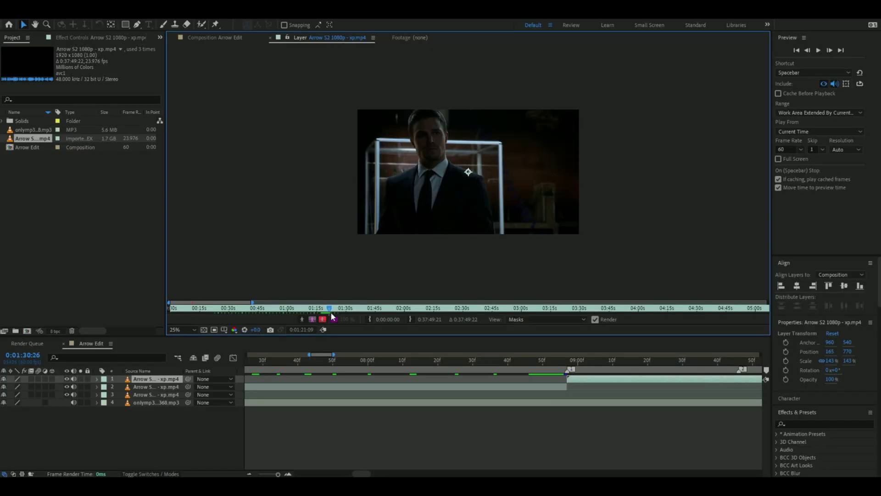
left_click(314, 292)
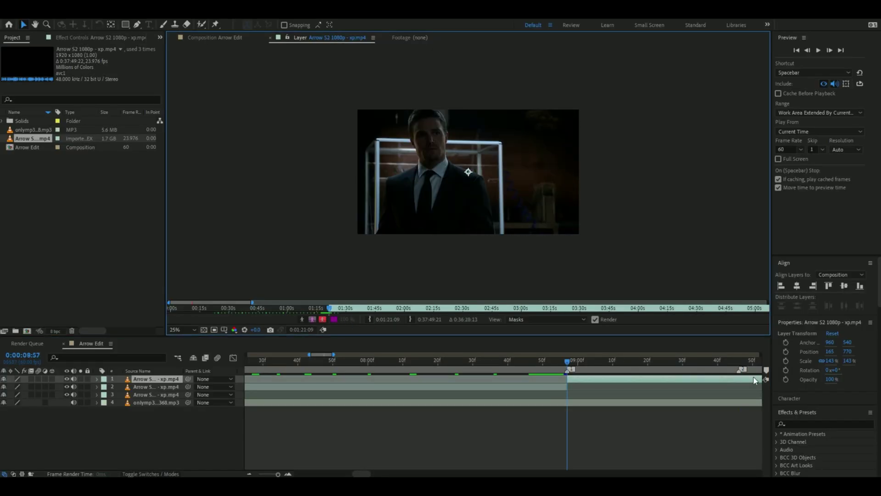
- Split the video clip at beat marker 2, at 0:00:09:46
left_click(740, 364)
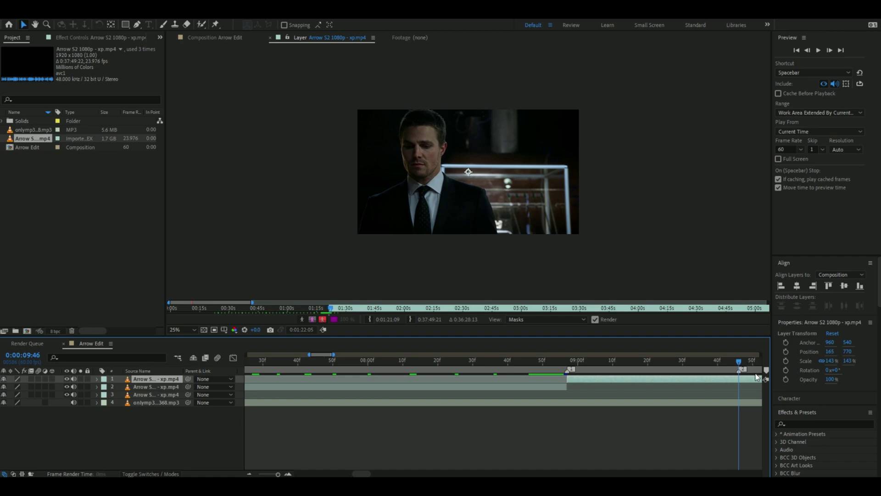
key("ctrl+shift+d")
left_click_drag(743, 367, 498, 378)
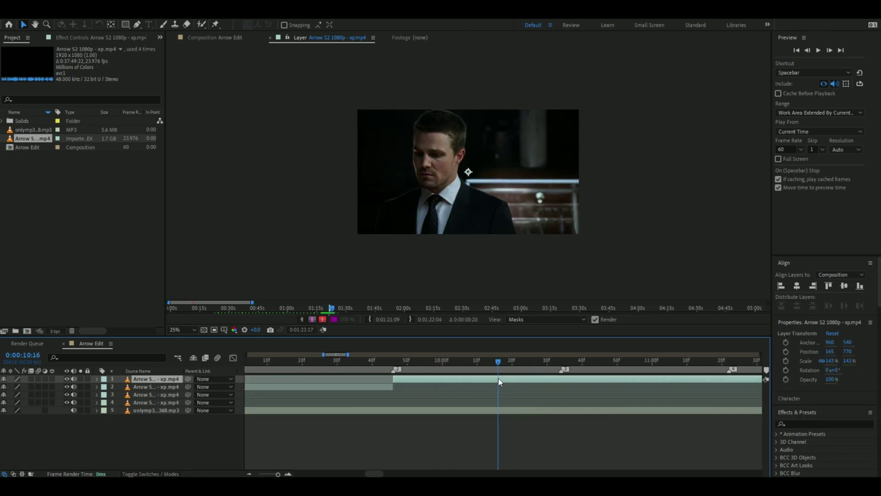
- Continue splitting the footage at the remaining beat markers, choosing a new source scene for each segment
left_click(347, 320)
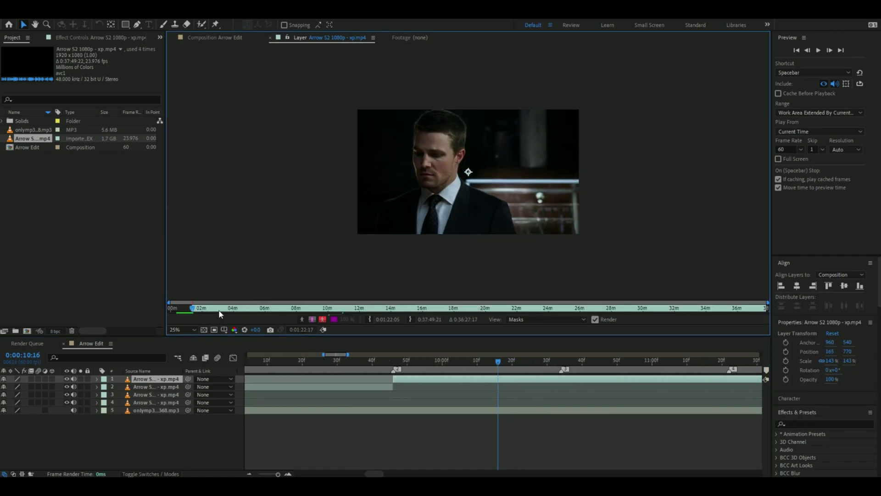
key("ctrl+shift+d")
key("ctrl+shift+d")
key("ctrl+shift+d")
key("ctrl+shift+d")
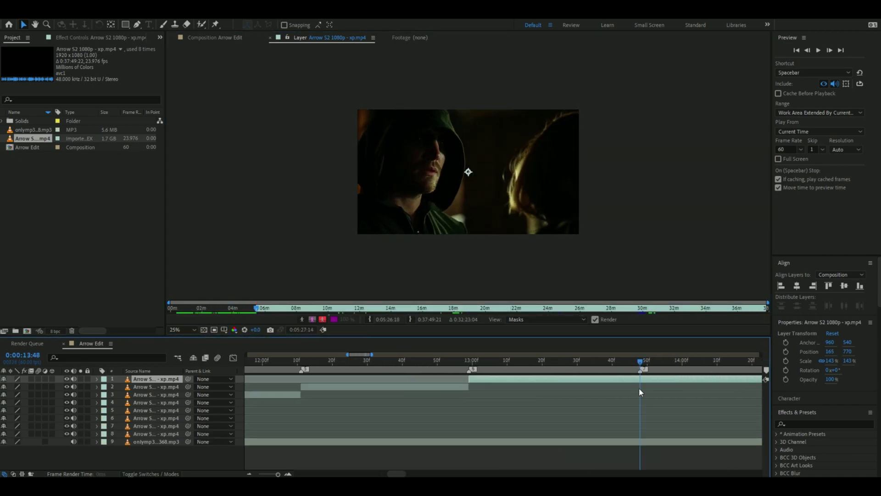
key("ctrl+shift+d")
key("ctrl+shift+d")
left_click_drag(650, 391, 764, 397)
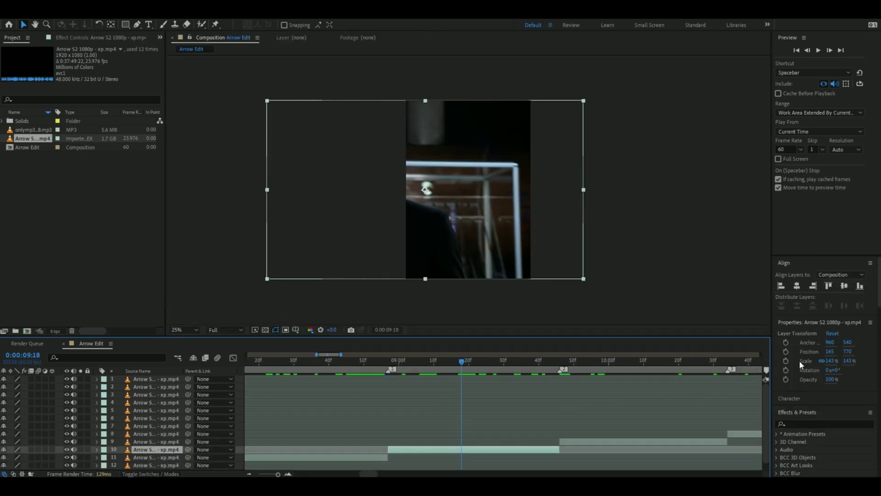
- Reposition the video segments horizontally to frame their subjects, and enable frame blending and motion blur on all of them
left_click_drag(829, 355, 854, 62)
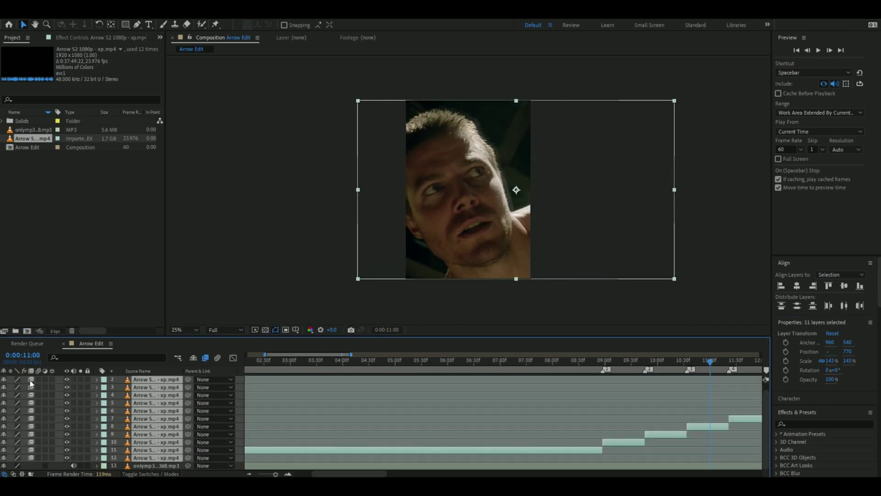
left_click(31, 380)
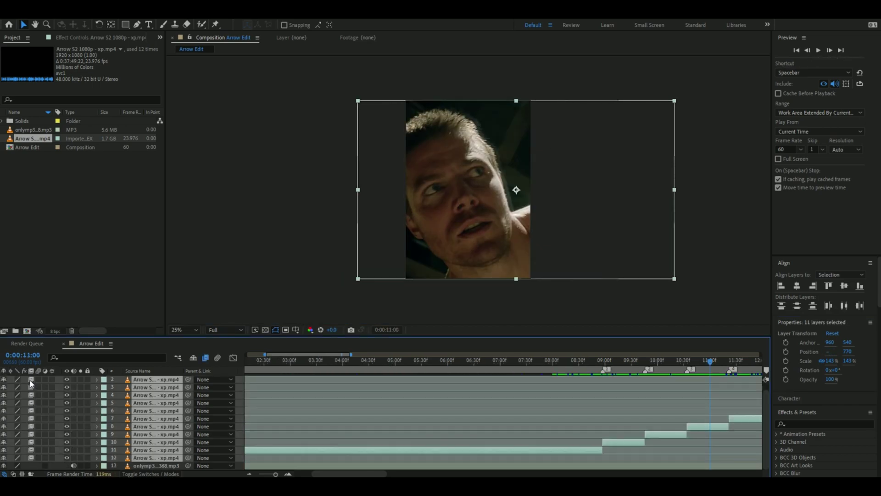
left_click(37, 379)
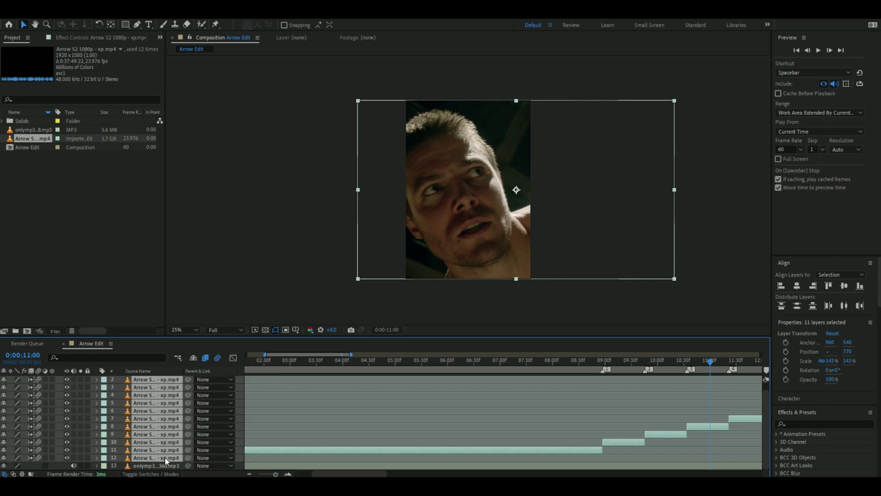
- Add the caption text layers "WHAT'S HAPPENING NOW ISN'T" and "YOUR FAULT" over the opening clip
left_click(147, 466)
left_click(305, 71)
double_click(306, 71)
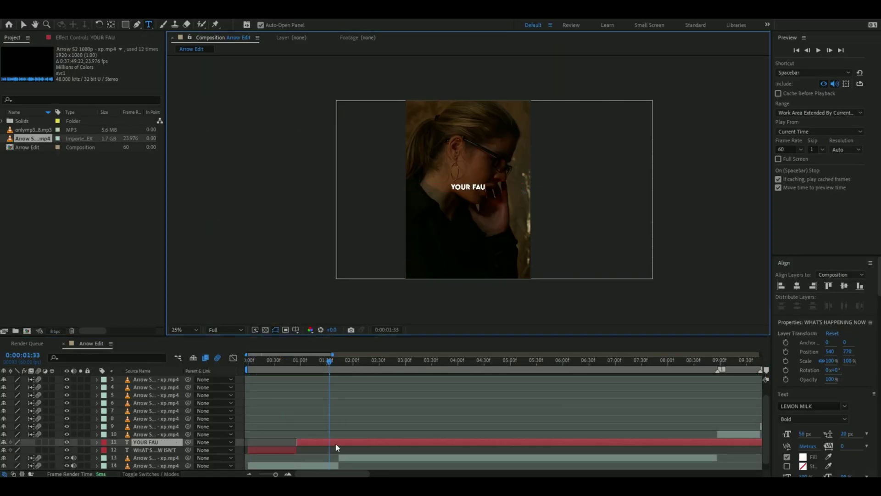
type("LT")
left_click(23, 26)
- Extend the "WHAT'S HAPPENING NOW ISN'T" text layer to the end of the first video segment
left_click_drag(297, 450, 337, 450)
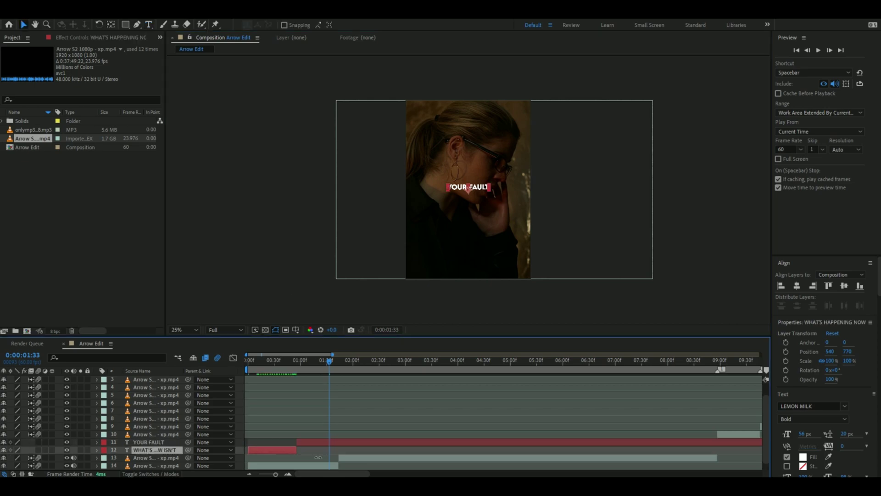
left_click(289, 473)
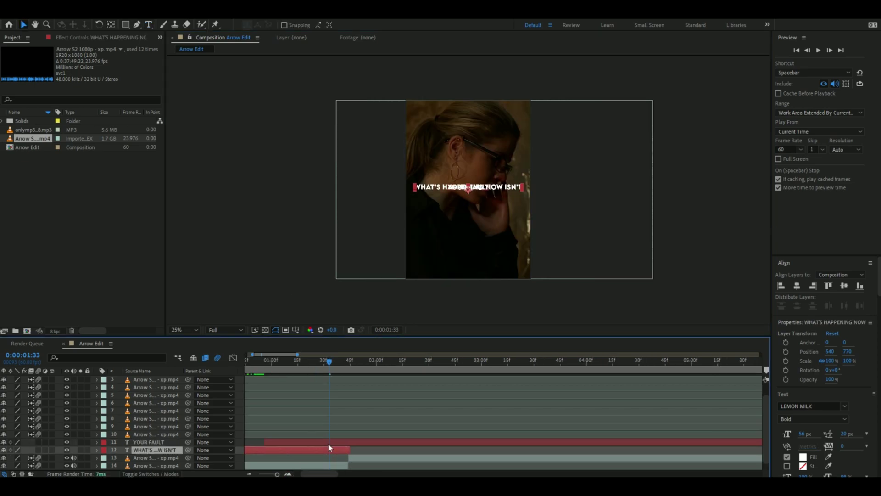
- Split the "YOUR FAULT" text layer at 0:00:01:44, where the first video segment ends, keeping both parts
key("space")
key("space")
left_click_drag(337, 365, 349, 366)
left_click(366, 443)
key("ctrl+shift+d")
key("Delete")
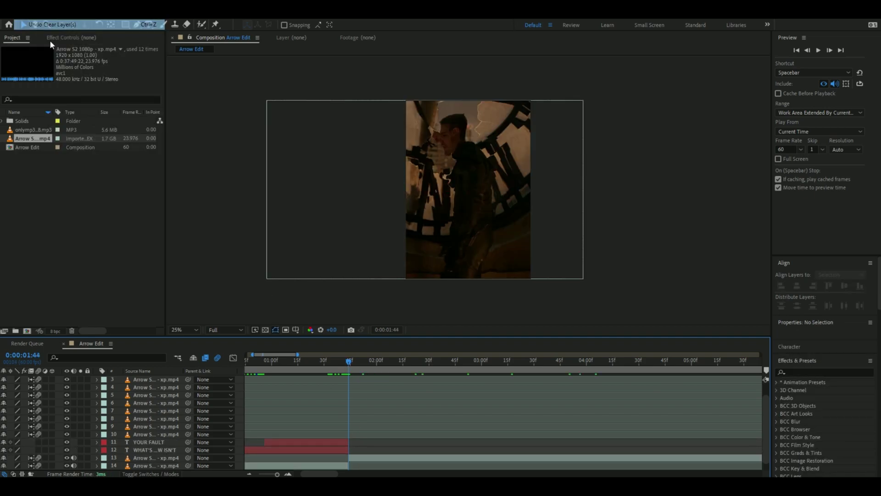
key("ctrl+z")
- Replace the text of the second "YOUR FAULT" layer with "YES IT IS"
key("ctrl+t")
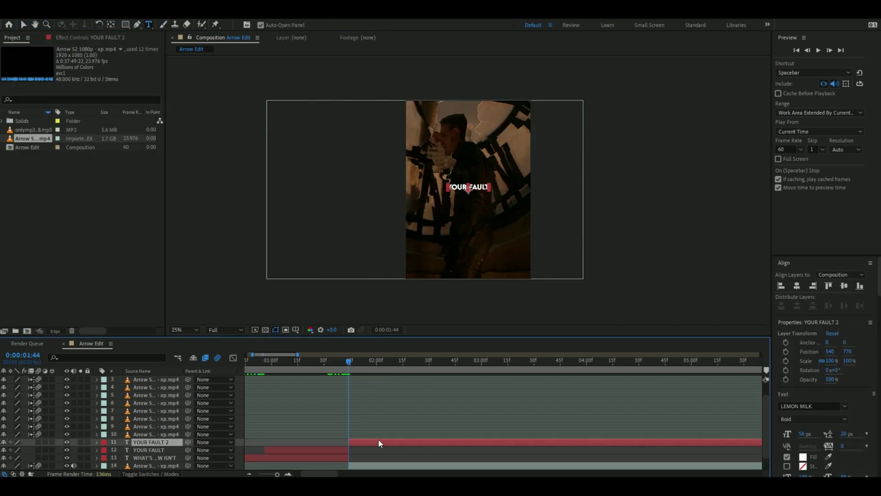
double_click(379, 439)
key("BackSpace")
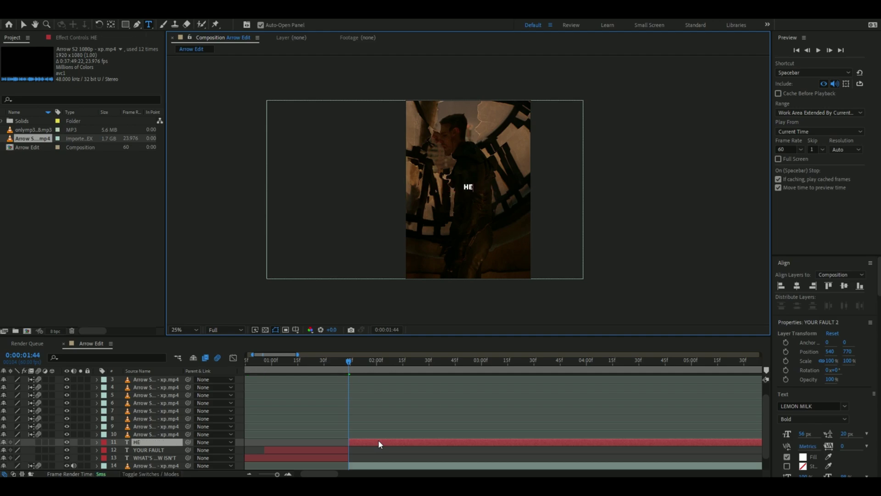
type("YES IT IS")
left_click(24, 25)
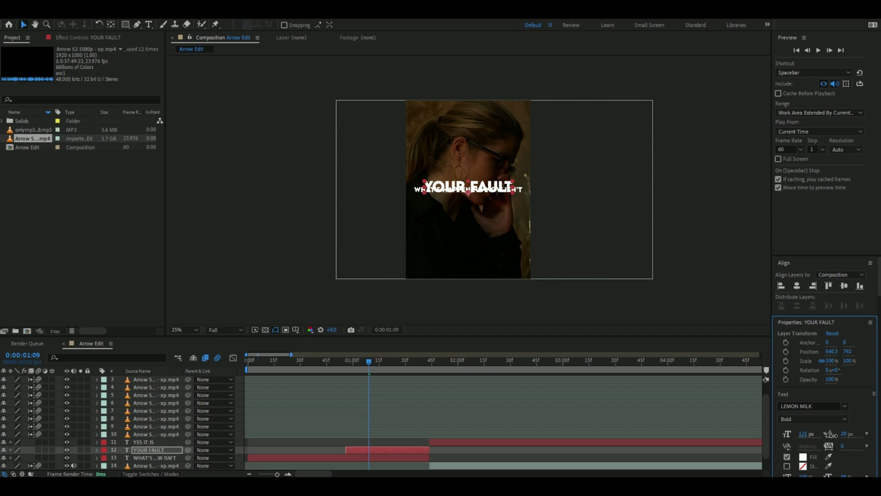
- Lower the "YOUR FAULT" caption to a Y position of 815 and fill it with bright green 0CFF00
left_click_drag(854, 351, 861, 353)
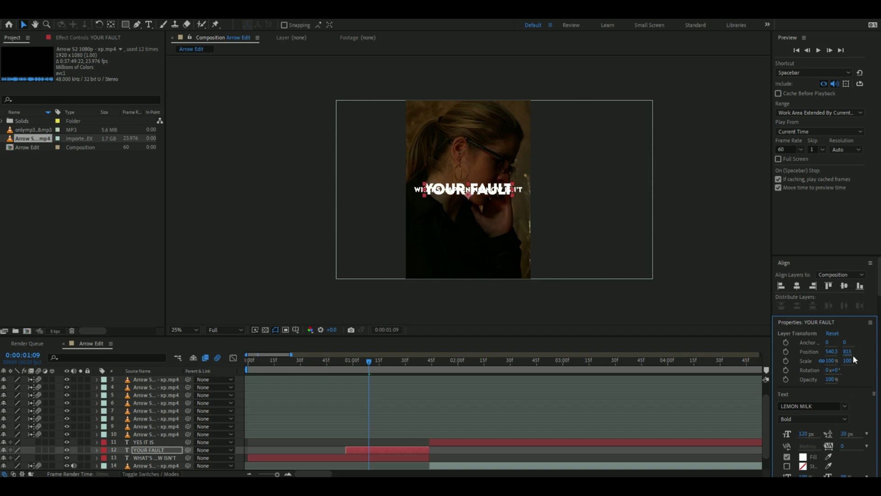
left_click(803, 456)
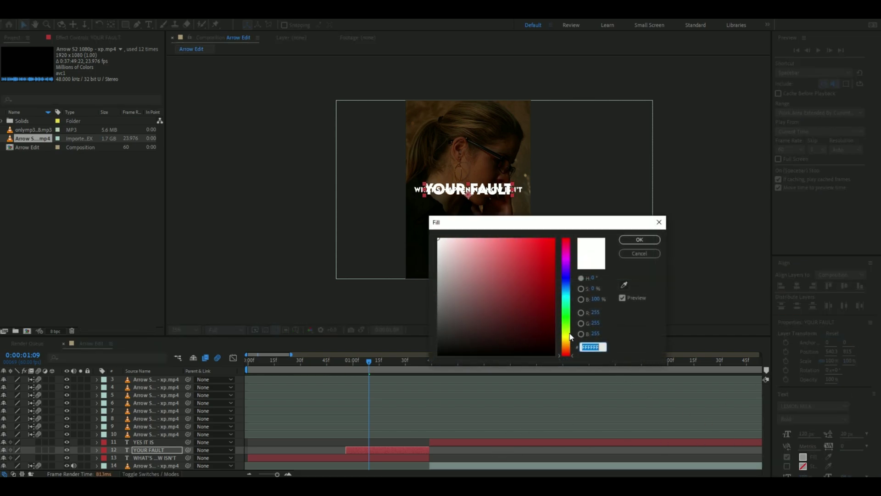
left_click(568, 315)
left_click_drag(534, 290, 635, 191)
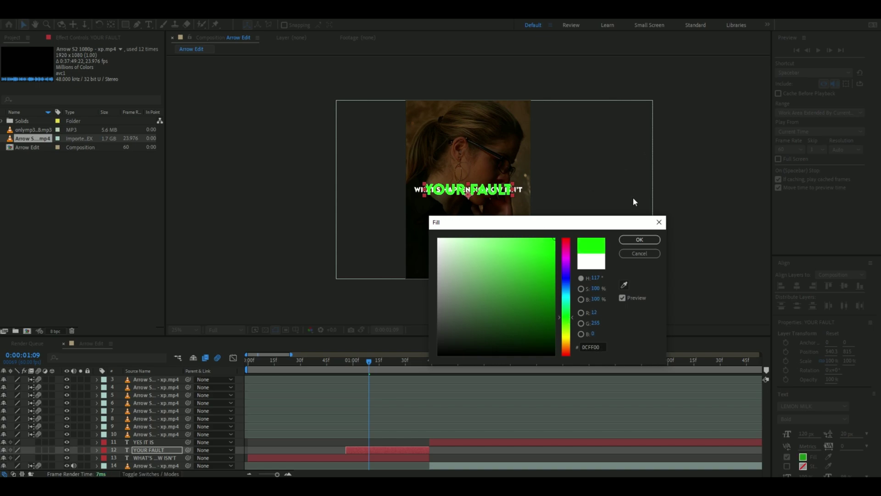
left_click(638, 240)
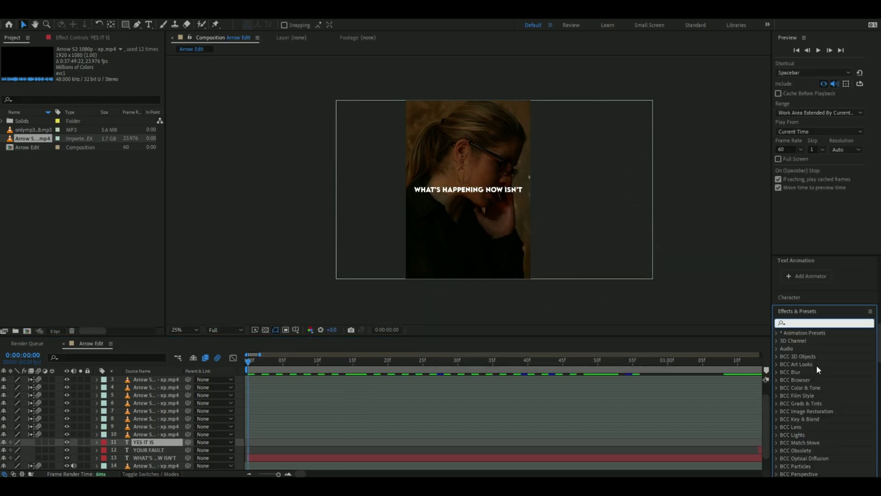
- Apply the Slow Fade On text preset to the "WHAT'S HAPPENING NOW ISN'T" layer at the start of the composition
type("slow")
left_click(825, 365)
left_click_drag(826, 365, 442, 458)
scroll(449, 425, "down", 1)
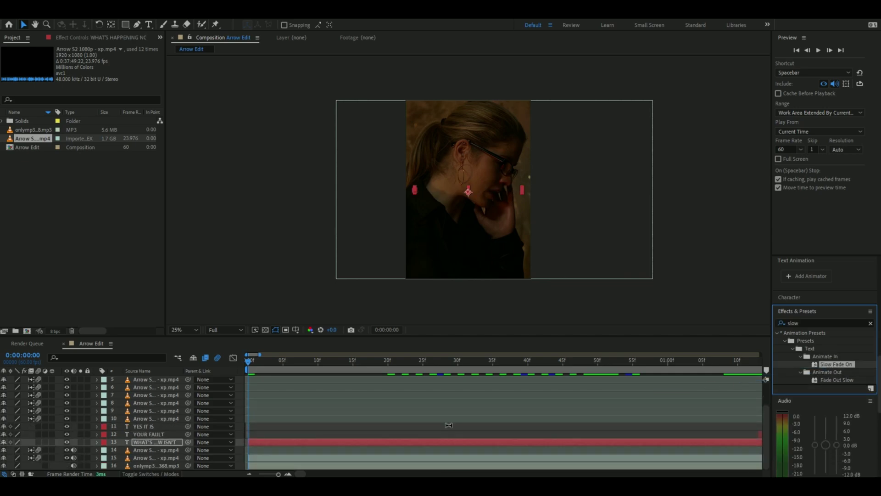
left_click(304, 438)
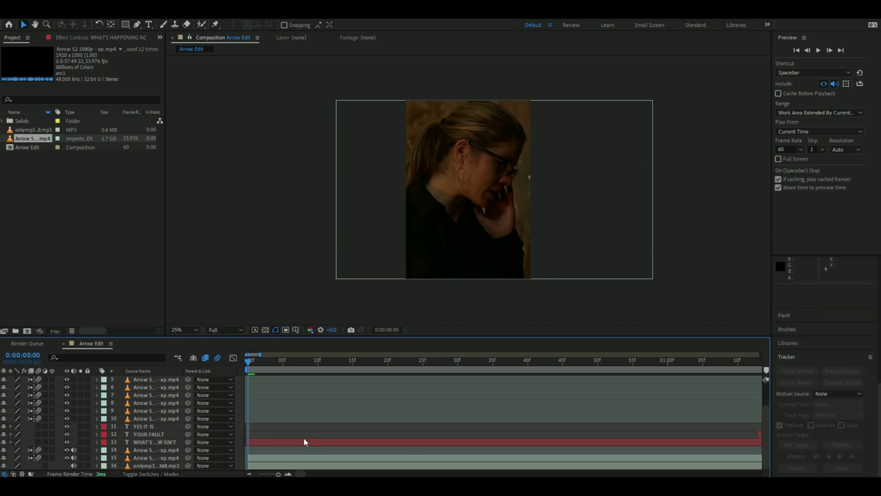
- Speed up the fade-in of "WHAT'S HAPPENING NOW ISN'T" by moving its ending Offset keyframe earlier, to about 28 frames
key("u")
left_click(269, 474)
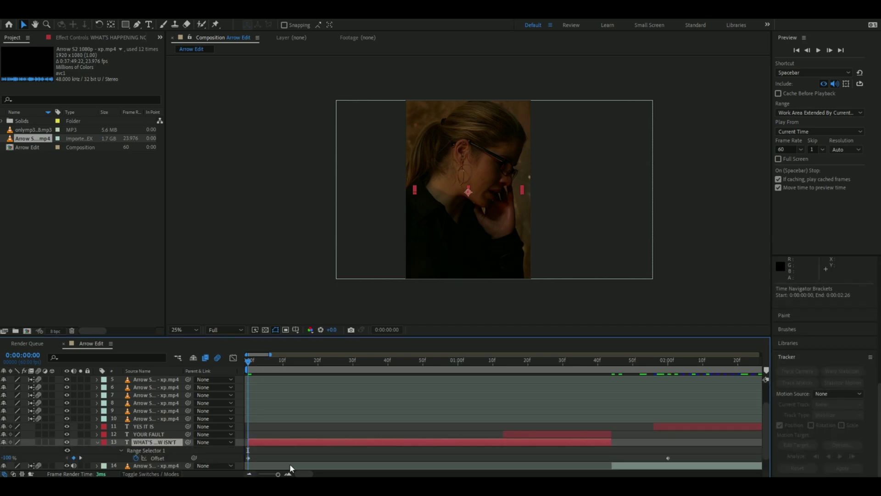
left_click_drag(667, 458, 411, 459)
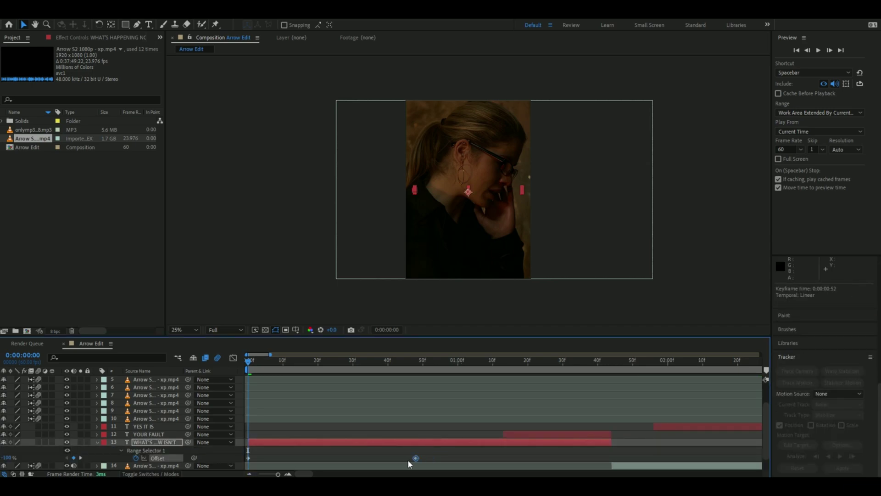
left_click_drag(353, 461, 346, 459)
- Preview the fade-in, then apply the Fade Out Slow preset to "WHAT'S HAPPENING NOW ISN'T" at 0:00:01:13
key("space")
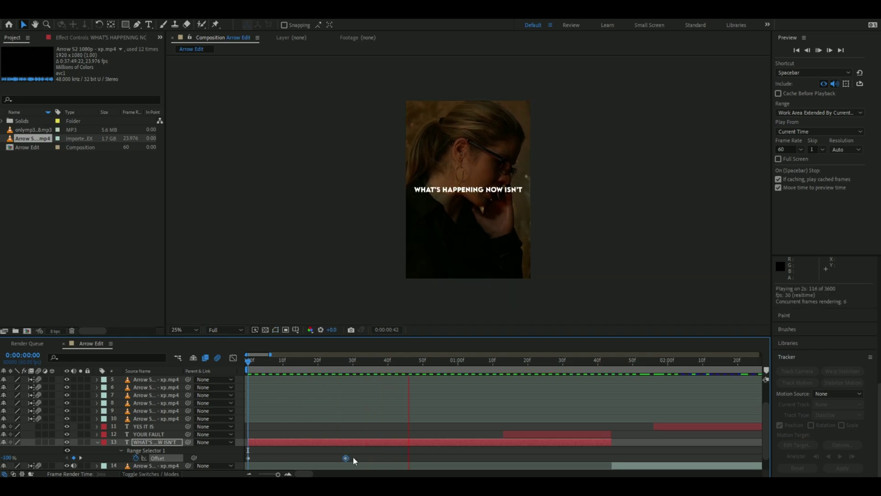
left_click(469, 360)
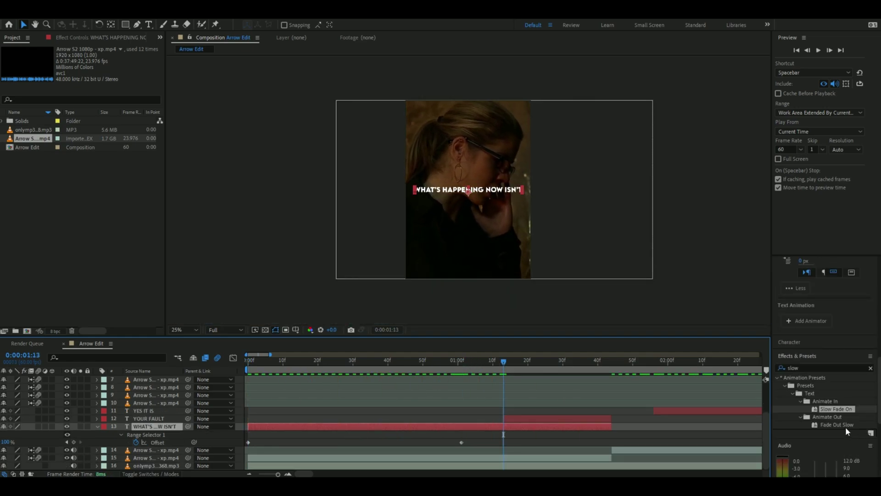
left_click_drag(847, 431, 524, 429)
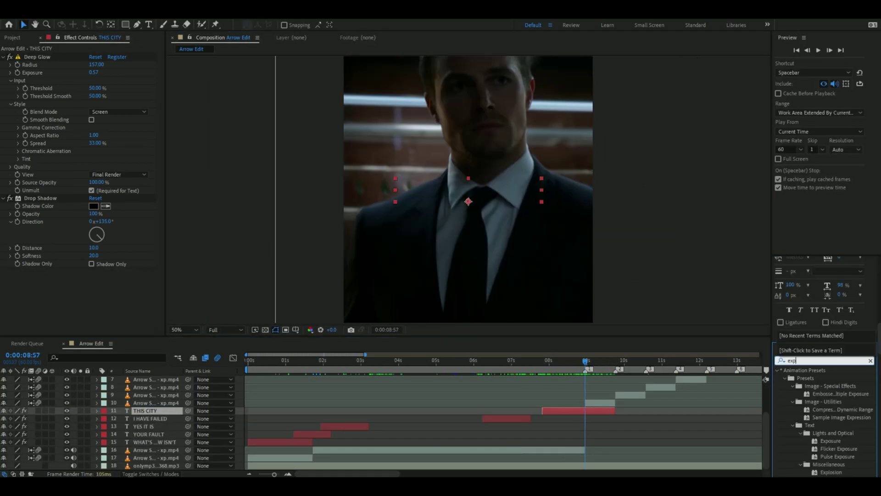
- Apply the Explosion text preset to the "THIS CITY" layer at 0:00:08:57 and reveal its keyframes
type("os")
left_click_drag(831, 401, 588, 413)
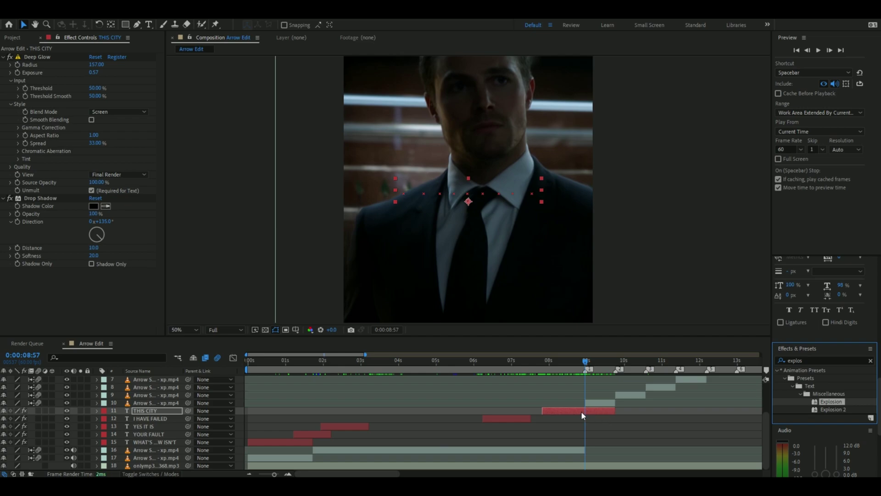
left_click(569, 410)
key("u")
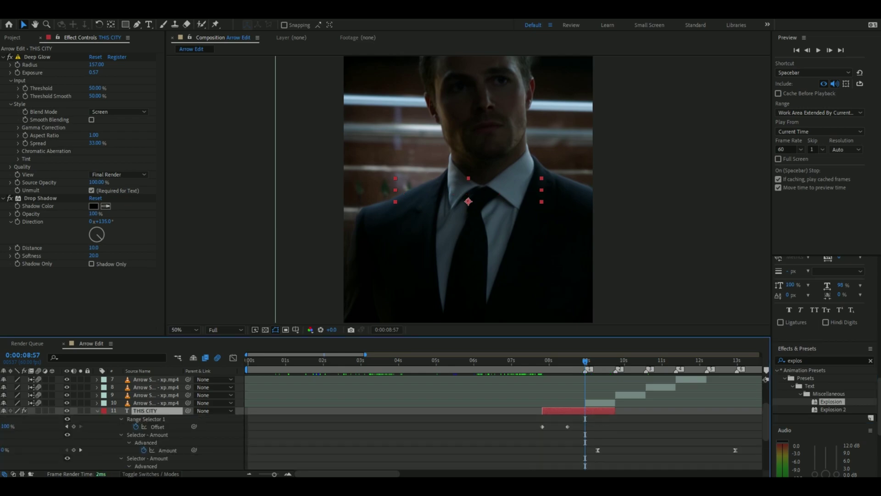
- Retime the Explosion keyframes on "THIS CITY" to start at 0:00:08:57 and end at 0:00:09:46
key("=")
left_click_drag(351, 393, 620, 434)
left_click(406, 360)
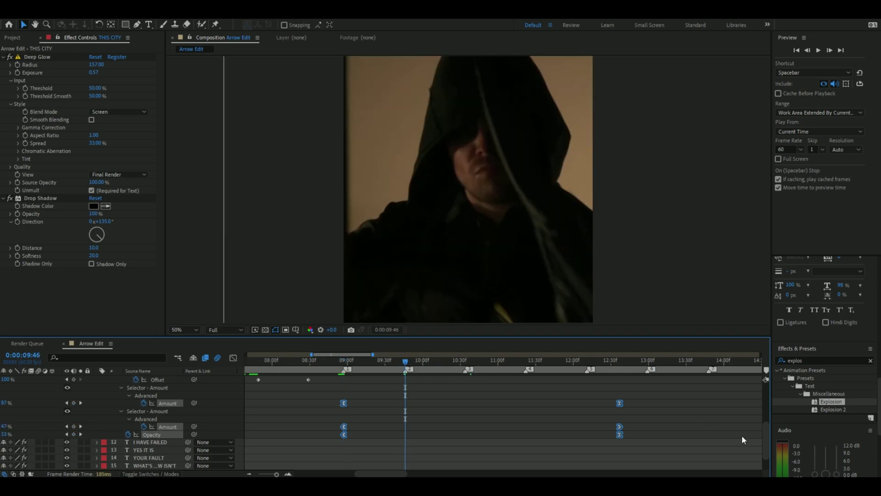
left_click_drag(619, 408, 489, 409)
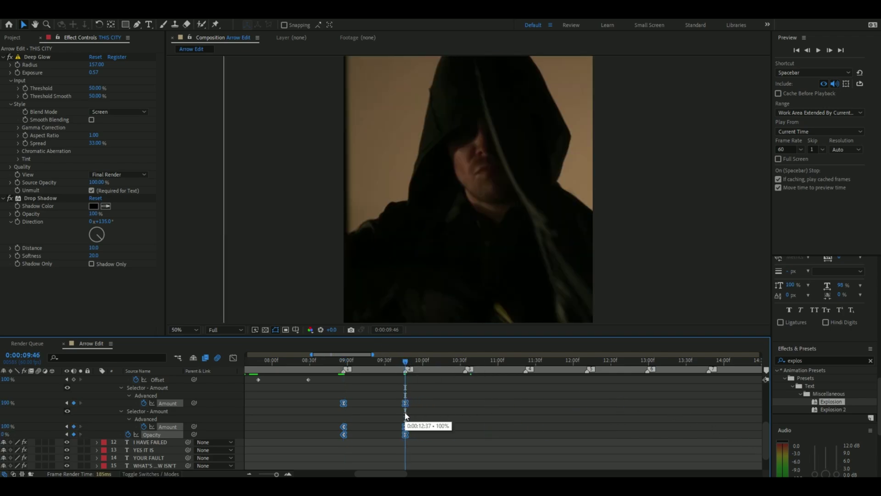
scroll(448, 417, "up", 1)
left_click(359, 419)
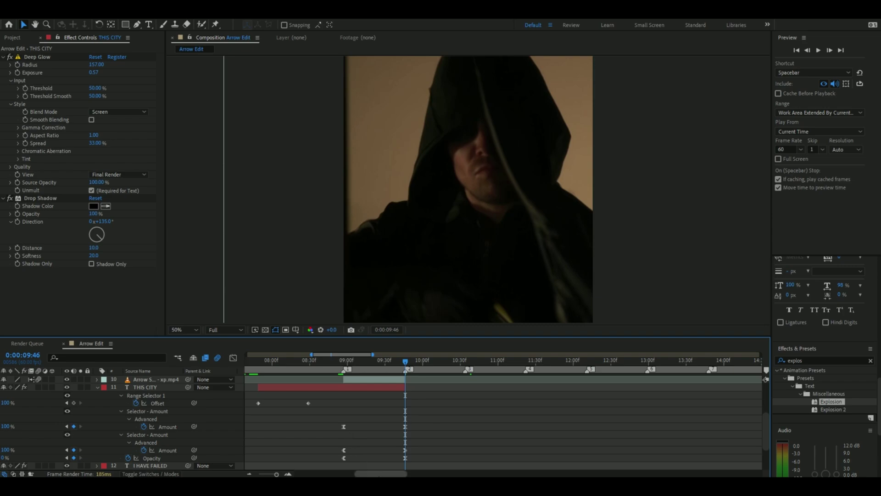
- Move the five caption text layers to the top of the layer stack and preview the composition from the beginning
left_click(150, 412)
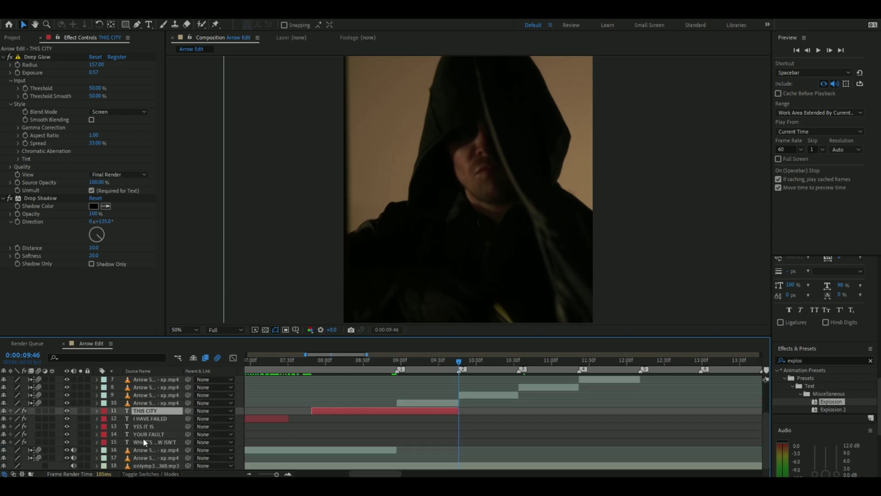
left_click(143, 435, "shift")
left_click(141, 442, "shift")
left_click_drag(147, 443, 170, 379)
left_click_drag(395, 362, 121, 374)
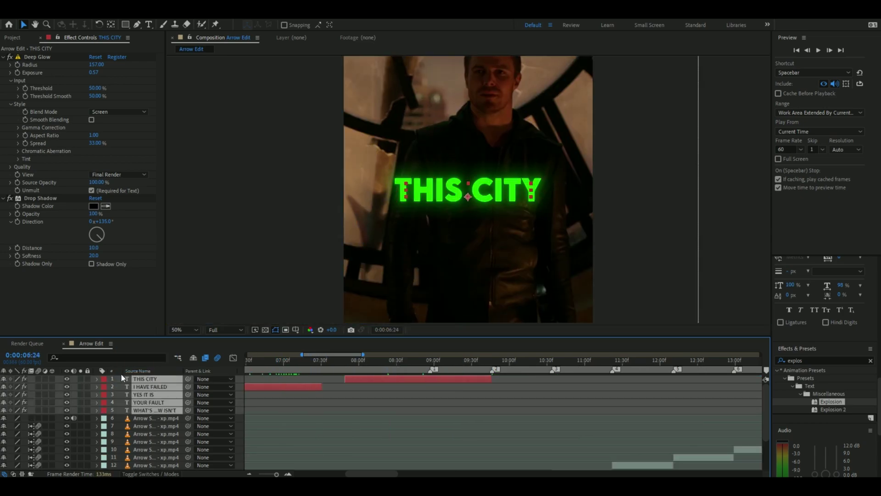
key("Home")
key("space")
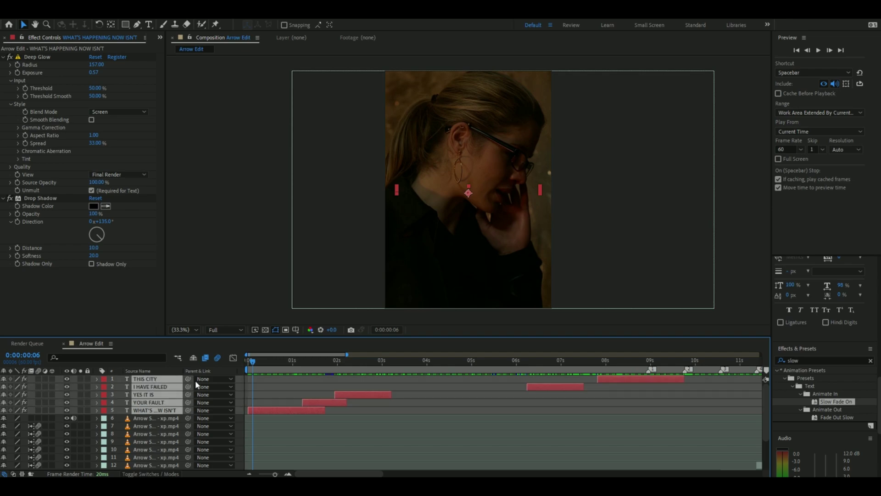
- Pre-compose the five caption layers as Pre-comp 1, moving all attributes and adjusting the duration to the layers' time span
right_click(350, 393)
left_click(365, 334)
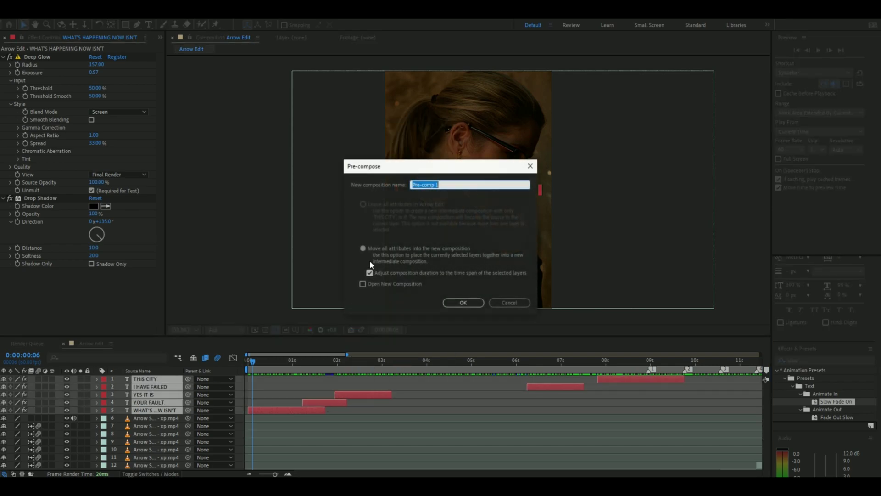
left_click(363, 249)
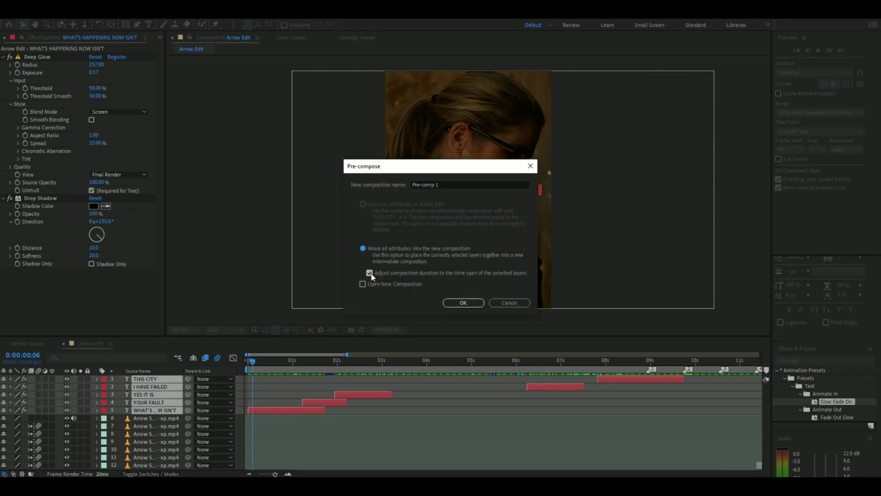
left_click(463, 303)
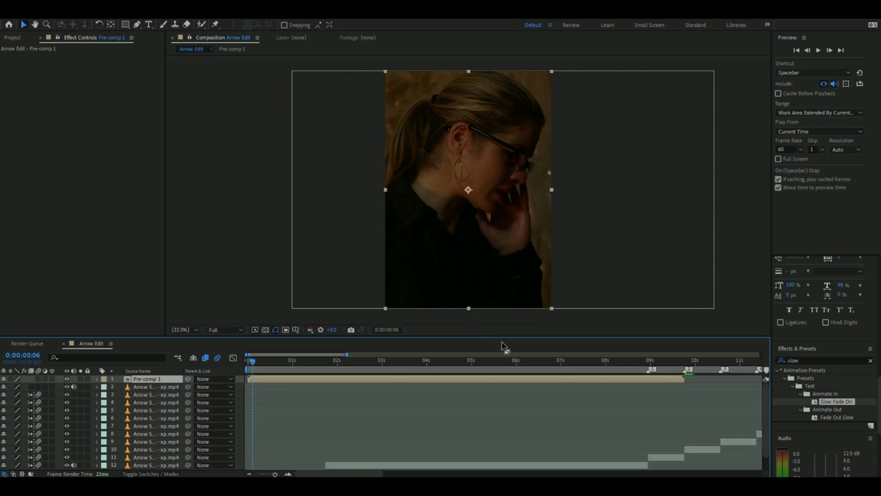
- Pre-compose the opening video clip, moving all attributes into the new composition
right_click(283, 457)
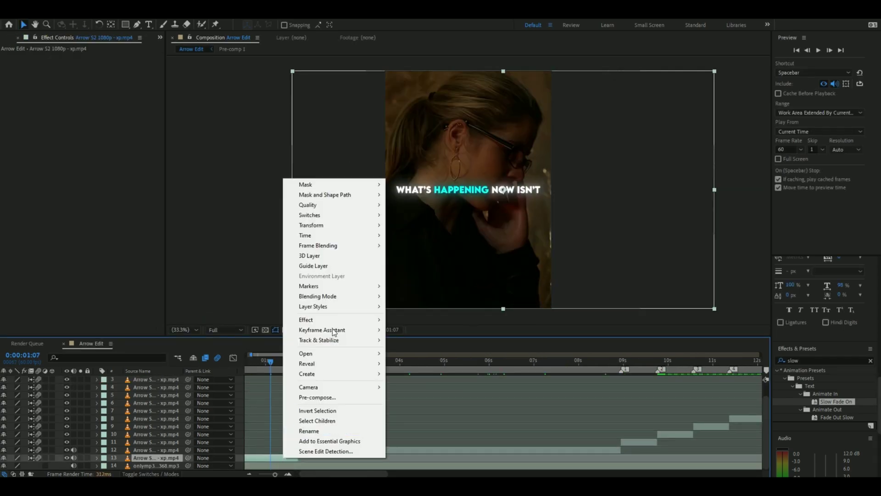
left_click(321, 398)
left_click(363, 248)
left_click(476, 302)
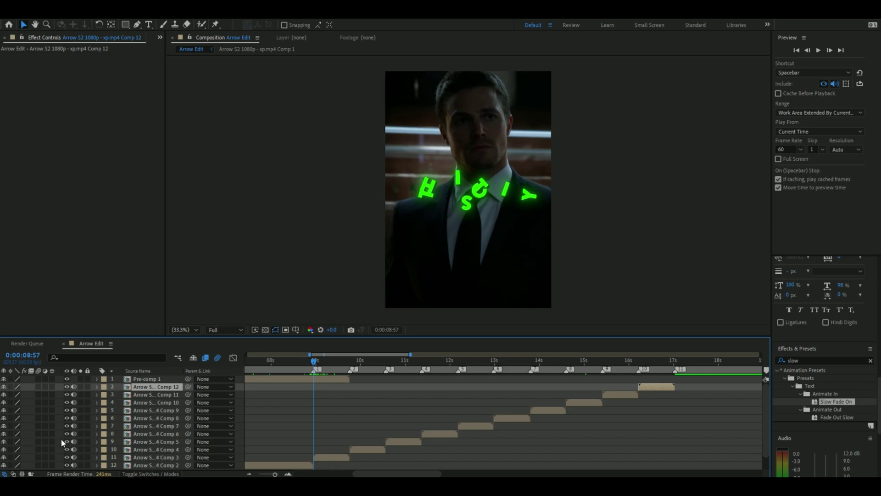
- Create a white solid and place it directly above the Comp 3 clip in the layer stack
right_click(60, 459)
mouse_move(76, 349)
left_click(187, 370)
left_click(646, 325)
left_click_drag(154, 386, 161, 463)
- Trim the white solid to run from 0:00:08:57 to 0:00:09:20, deleting the parts outside that range
key("ctrl+shift+d")
left_click(299, 458)
key("Delete")
left_click(331, 361)
left_click(346, 454)
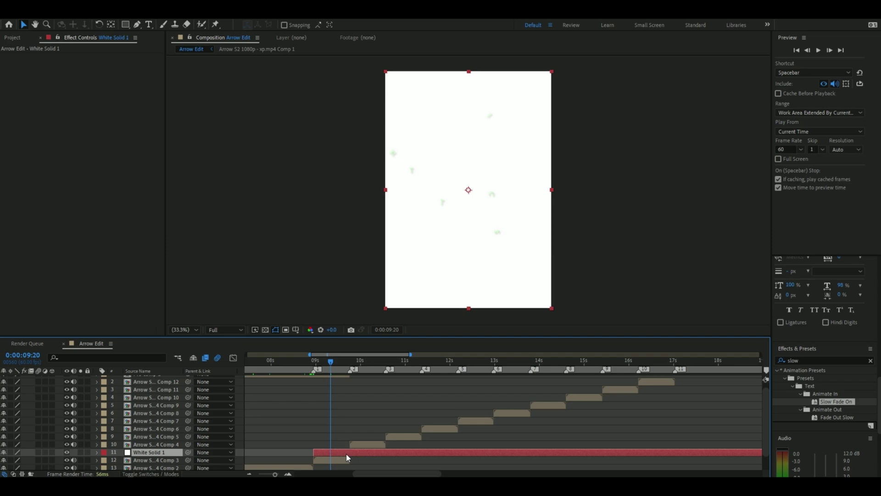
key("ctrl+shift+d")
key("Delete")
- Extend the white solid's out point to about 0:00:09:33
left_click(288, 473)
left_click(288, 473)
scroll(297, 421, "down", 2)
left_click_drag(330, 434, 369, 434)
- Add an opacity keyframe to the white solid at 0:00:08:57 and preview the flash
left_click(262, 364)
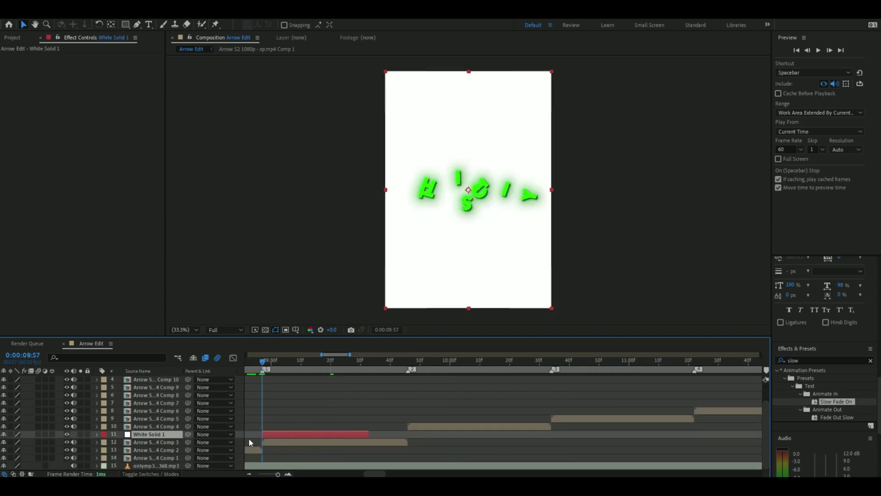
key("alt+shift+t")
key("space")
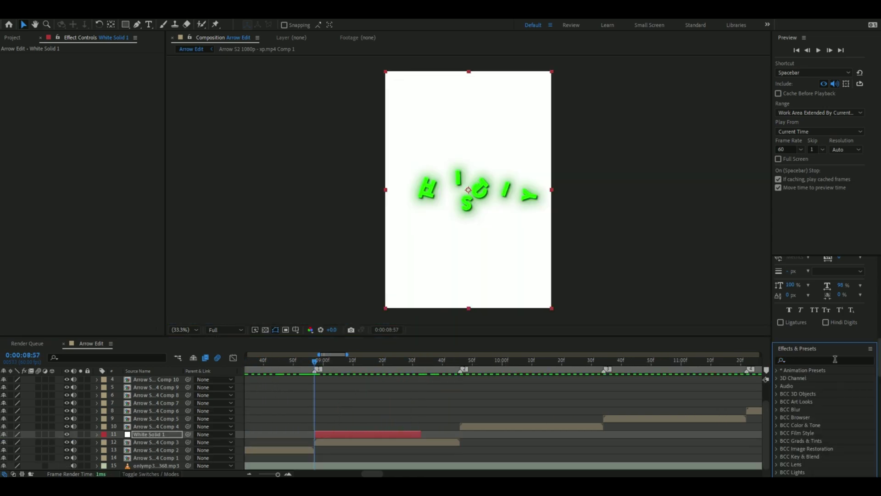
- Find the Twixtor effect and apply it to the Comp 3 clip beneath the white solid
type("t")
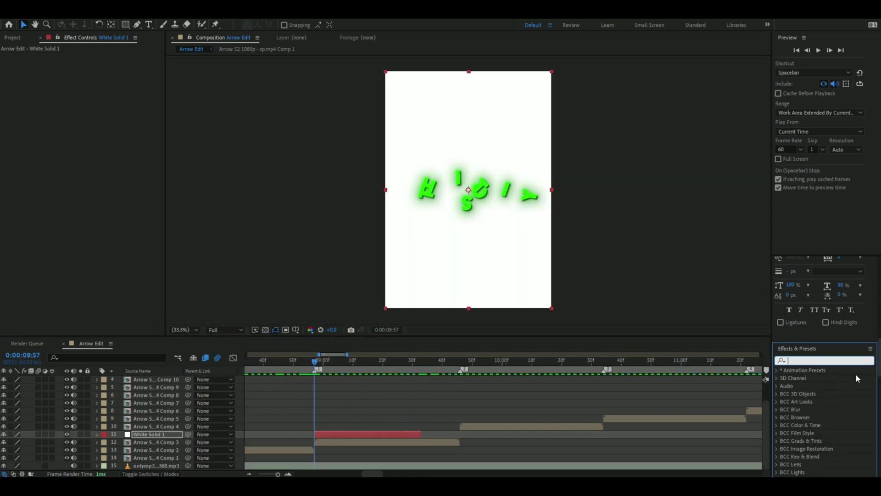
type("wix")
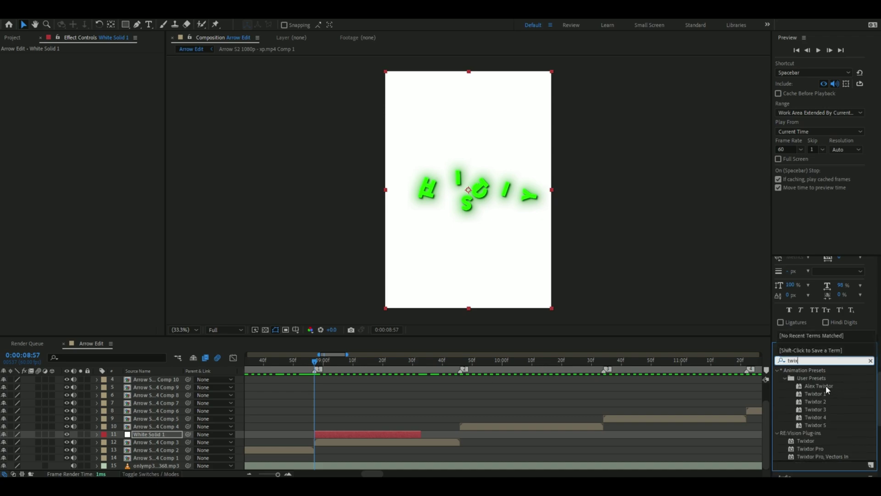
left_click_drag(811, 442, 490, 445)
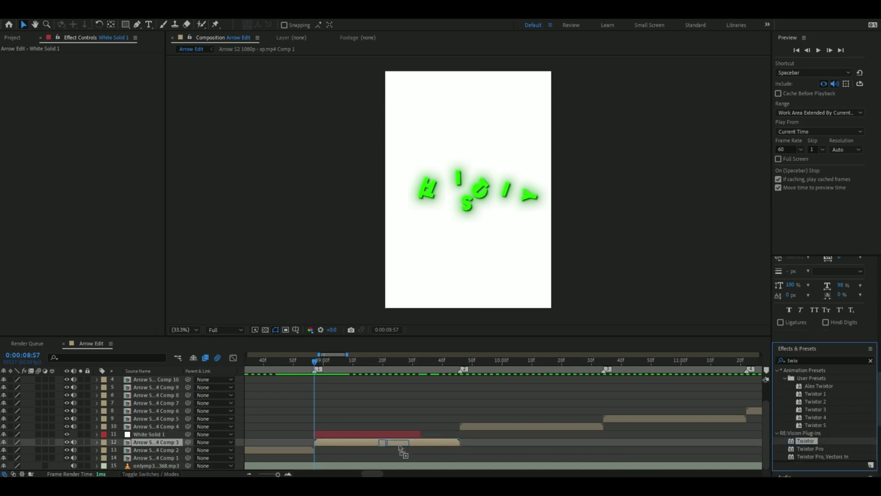
left_click_drag(399, 446, 398, 444)
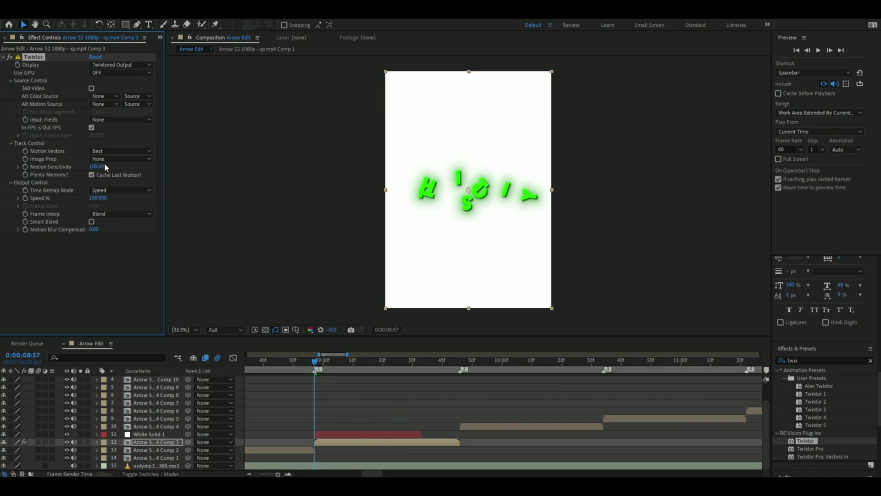
- Set Twixtor's Image Prep to Contrast/Edge Enhance and Frame Interp to Motion Weighted Blend with Smart Blend enabled
left_click(110, 179)
left_click(111, 214)
left_click(133, 244)
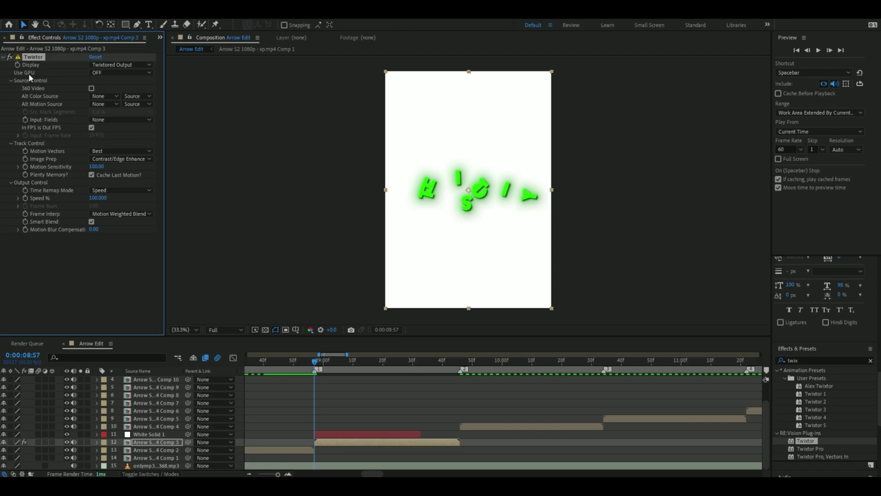
- Look up the source clip's frame rate in the project and set Twixtor's input frame rate to 23.976 with In FPS is Out FPS disabled
left_click(160, 38)
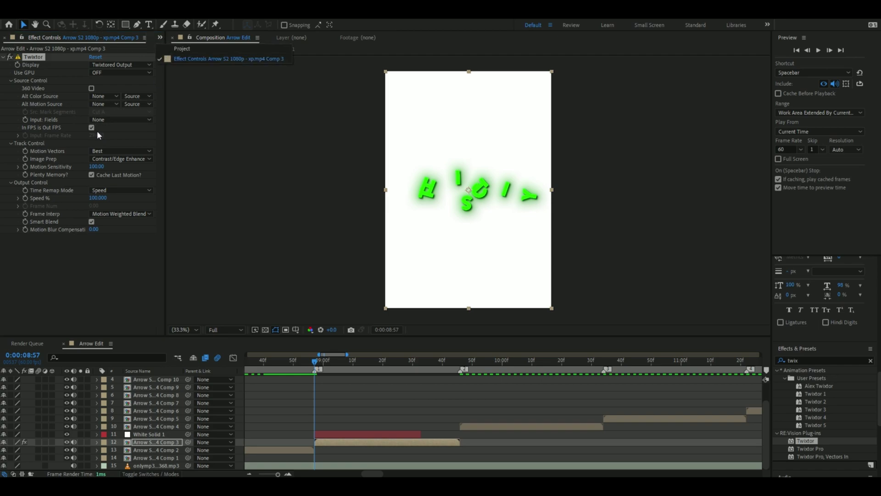
left_click(181, 49)
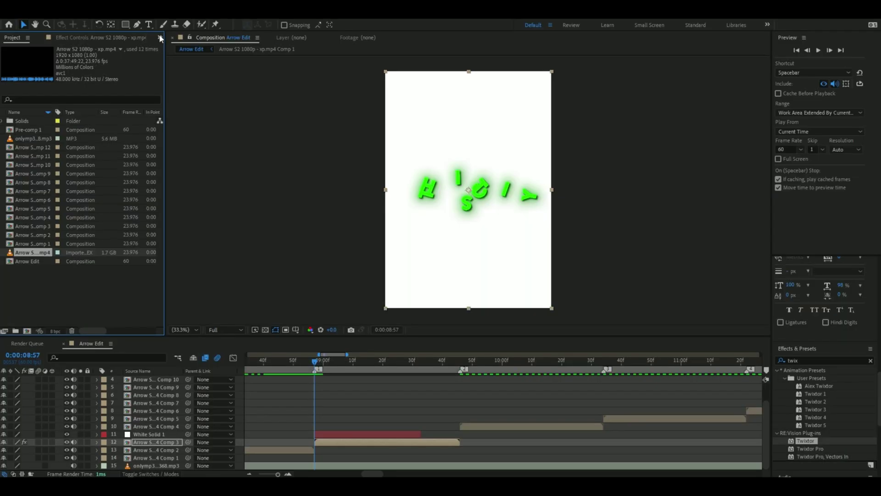
left_click(160, 38)
left_click(182, 59)
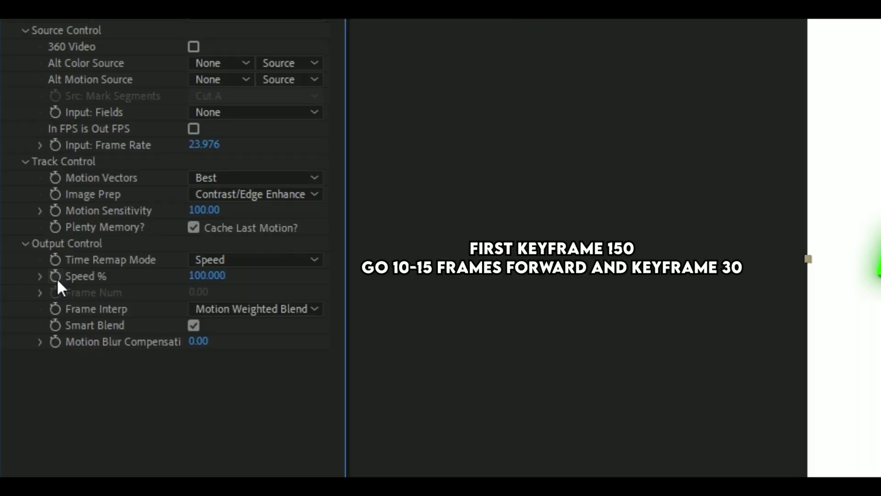
- Keyframe Twixtor's Speed % at 150 at the start of the Comp 3 clip, 0:00:08:57
left_click(55, 276)
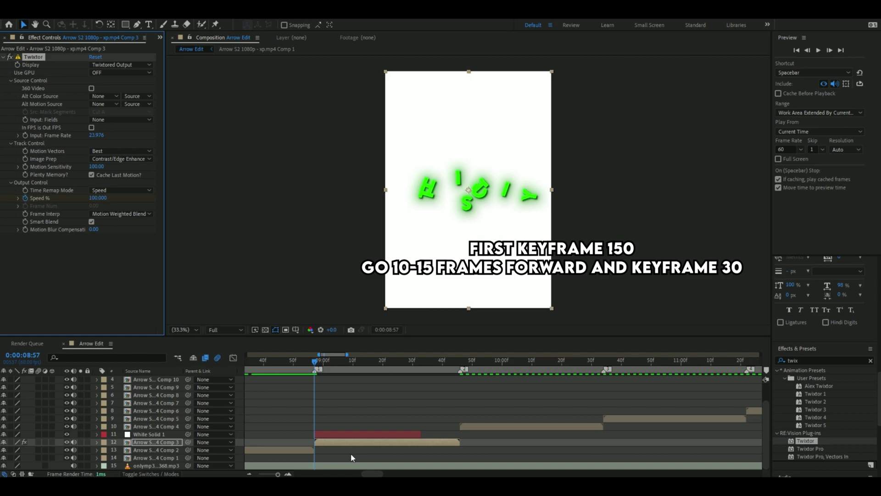
left_click(288, 474)
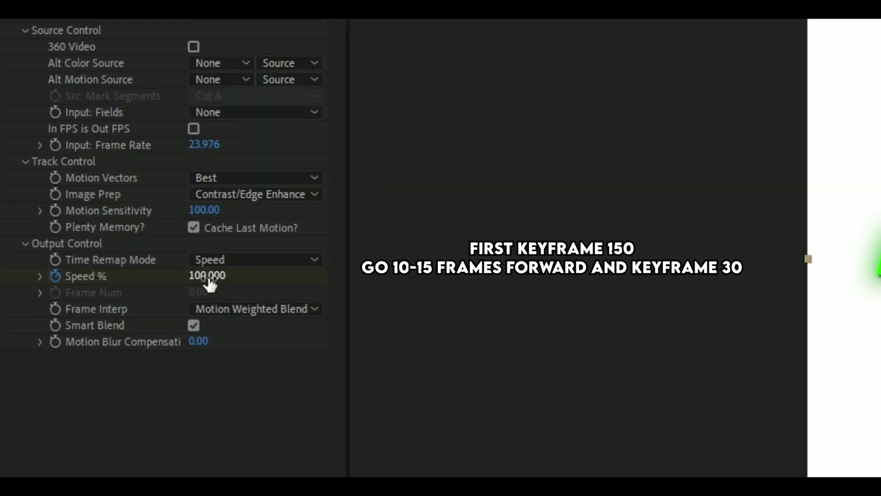
left_click(98, 198)
type("150")
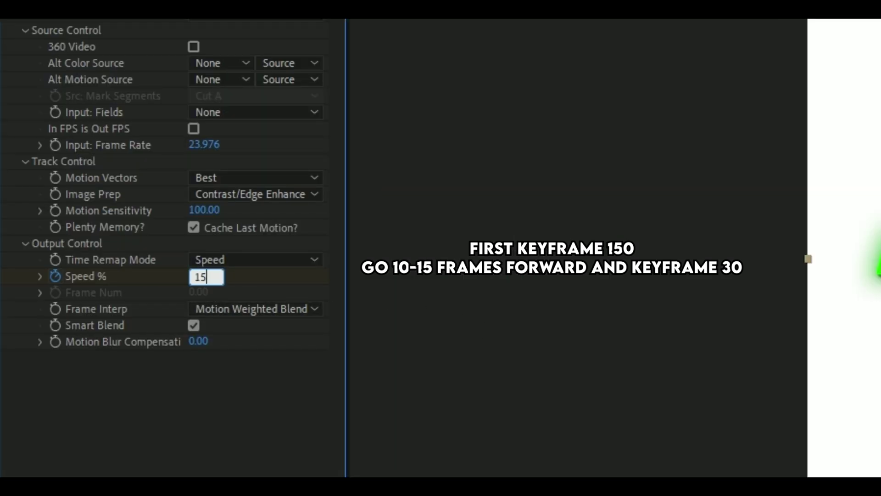
key("Return")
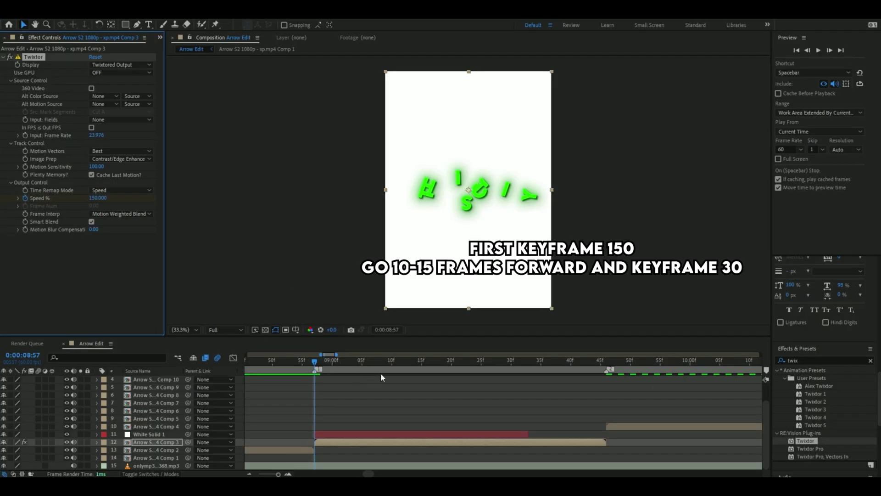
- Add a second Twixtor Speed % keyframe of 30 at 0:00:09:08
left_click(379, 364)
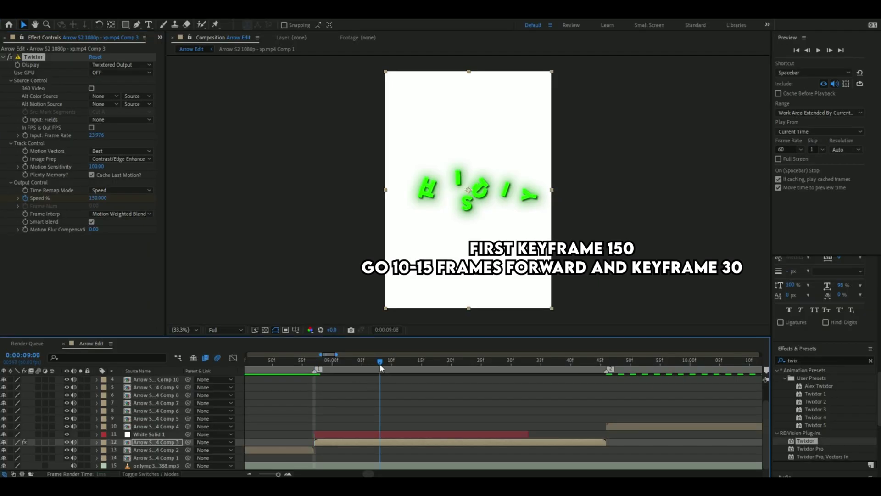
left_click(98, 198)
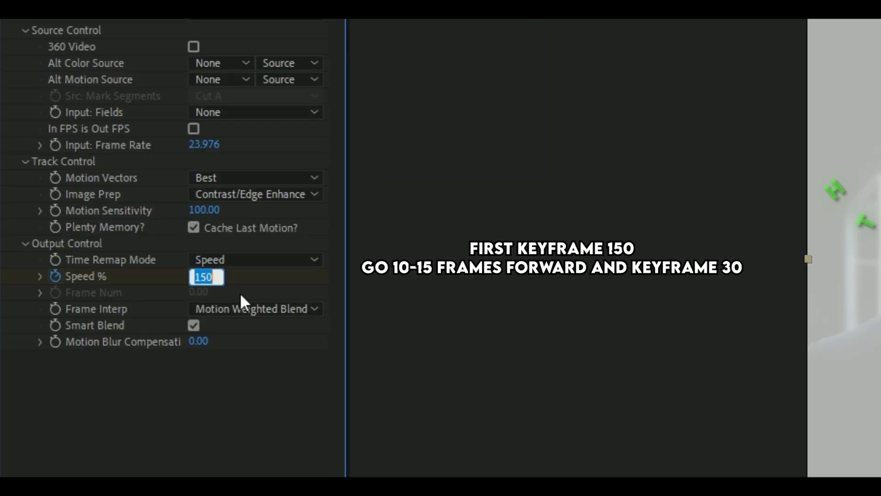
type("30")
key("Return")
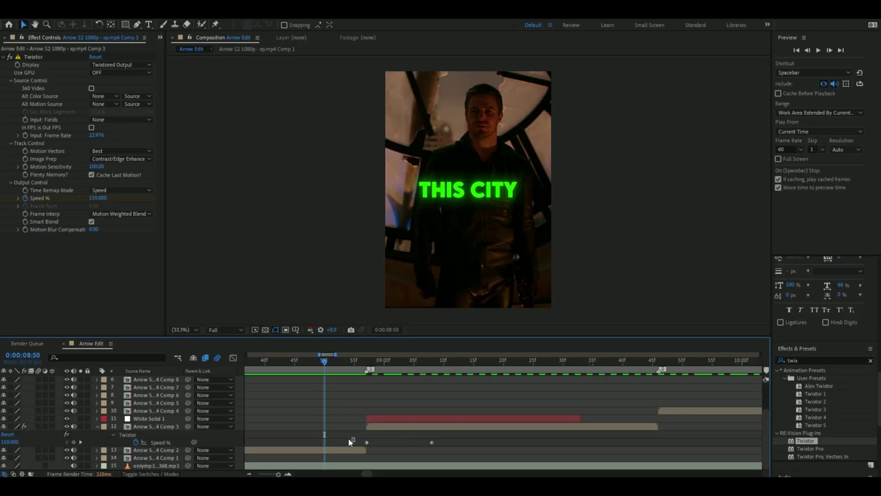
- Copy the keyframed Twixtor effect from the Comp 3 clip and paste it onto the following Arrow clips, each at its own start
left_click_drag(350, 438, 478, 446)
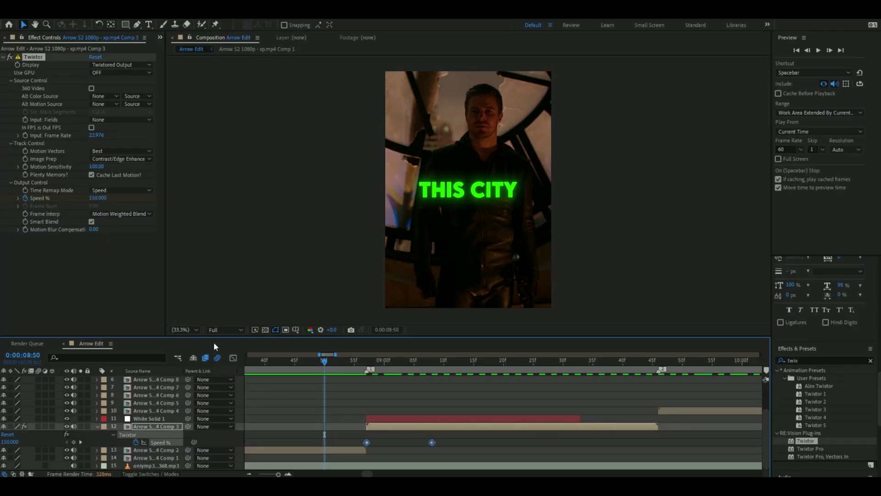
left_click(29, 62)
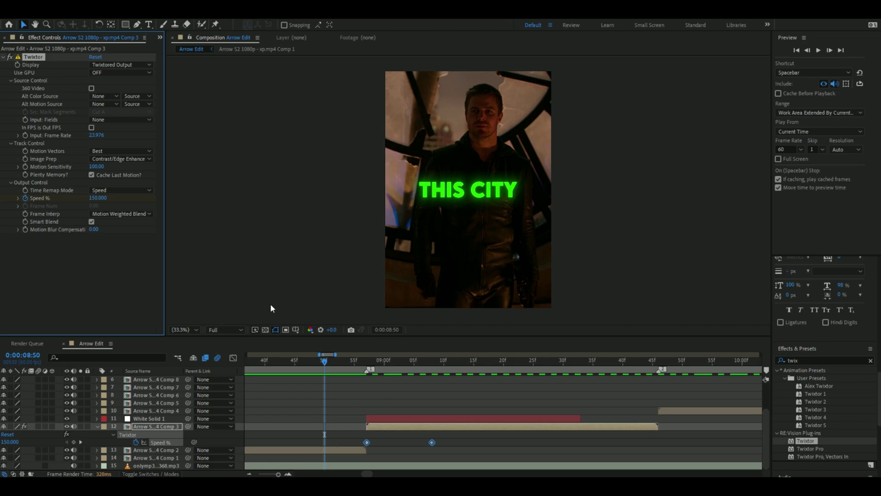
left_click(661, 363)
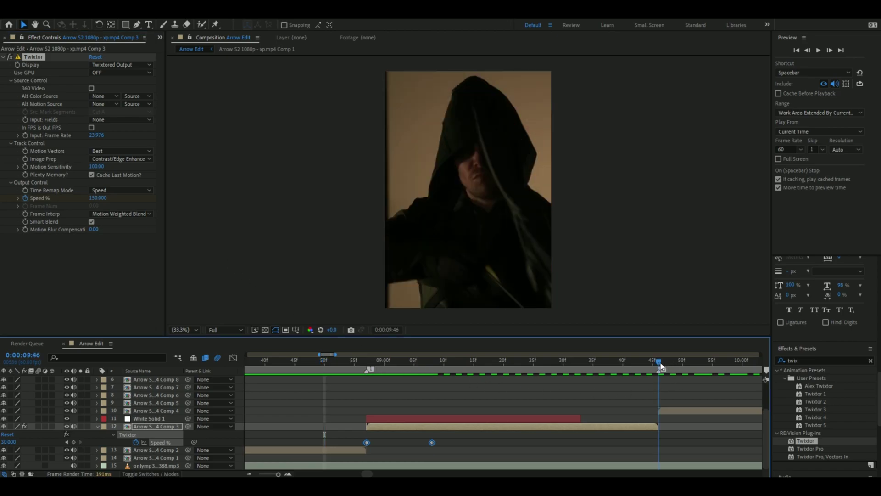
left_click(672, 411)
key("ctrl+v")
left_click_drag(661, 364, 608, 414)
left_click(618, 402)
key("ctrl+v")
left_click(669, 394)
key("ctrl+v")
left_click_drag(611, 362, 638, 368)
left_click(658, 387)
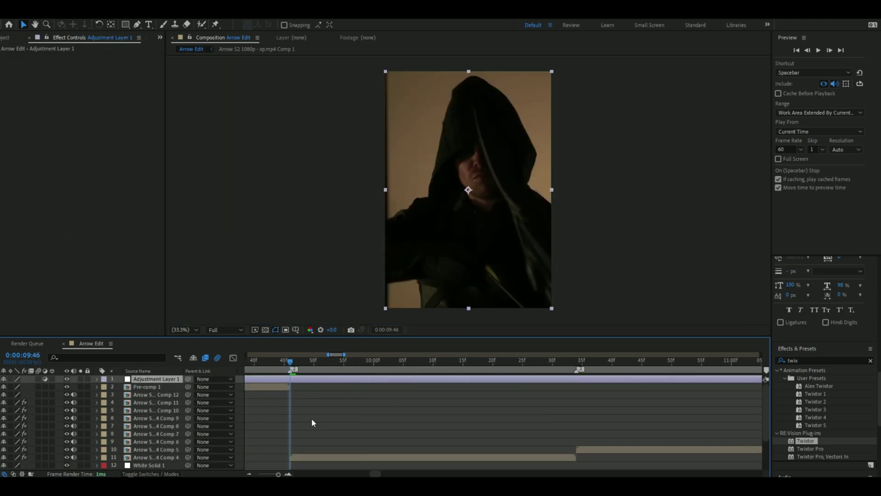
- Place Adjustment Layer 1 directly above the Comp 4 clip and trim it to run from 0:00:09:46 to 0:00:10:34
left_click_drag(159, 382, 192, 455)
key("ctrl+shift+d")
left_click(285, 458)
key("Delete")
left_click(576, 366)
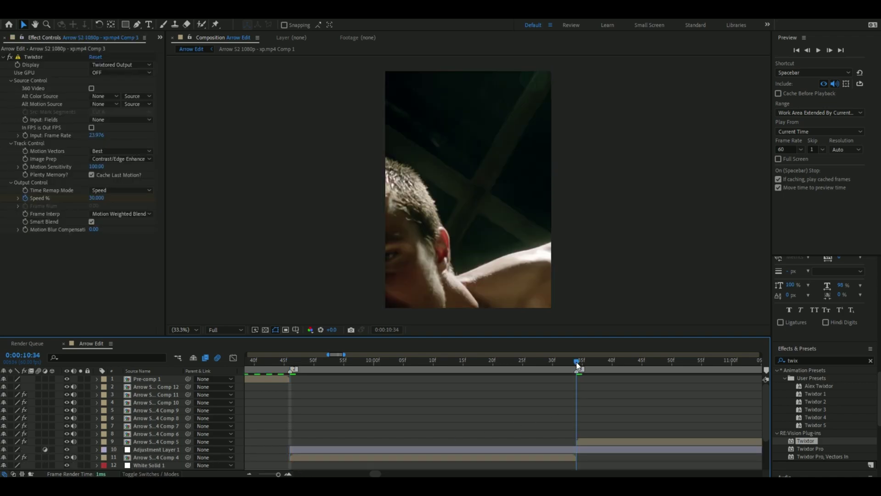
left_click(585, 450)
key("ctrl+shift+d")
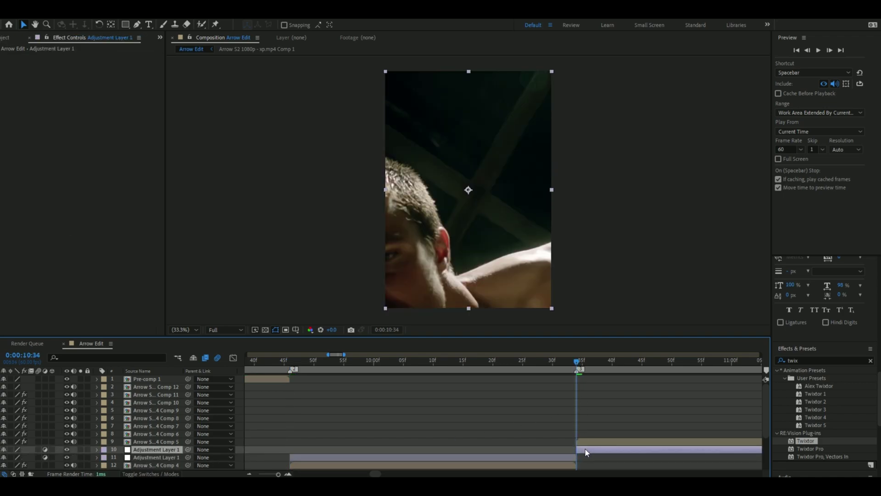
key("Delete")
- Find the S_BlurMoCurves effect and apply it to the adjustment layer above the Comp 4 clip
left_click(292, 366)
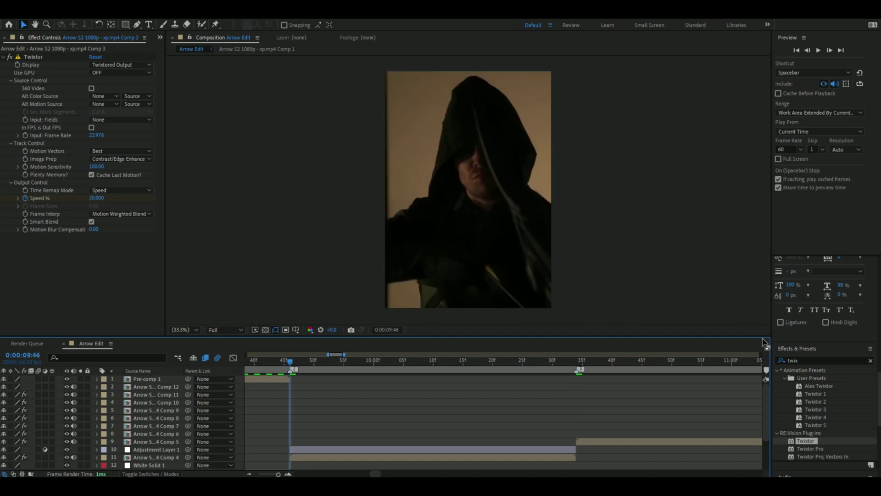
left_click(871, 360)
type("blur")
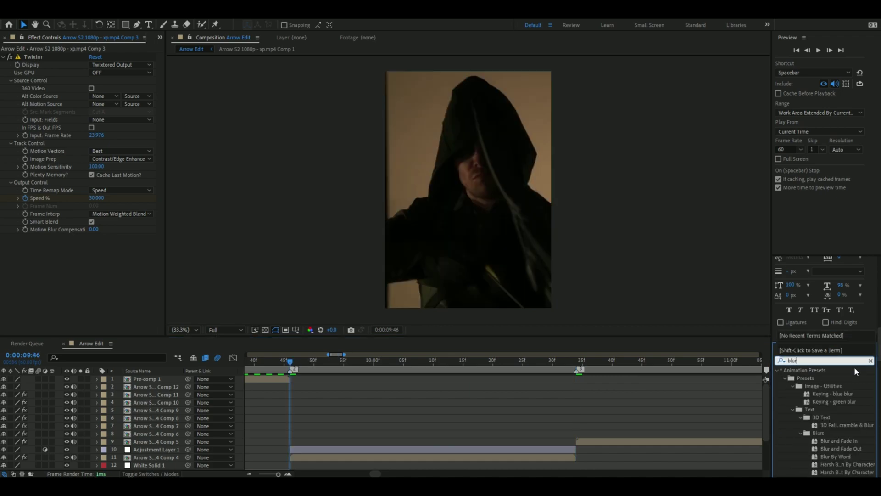
scroll(836, 401, "down", 1)
scroll(836, 402, "down", 1)
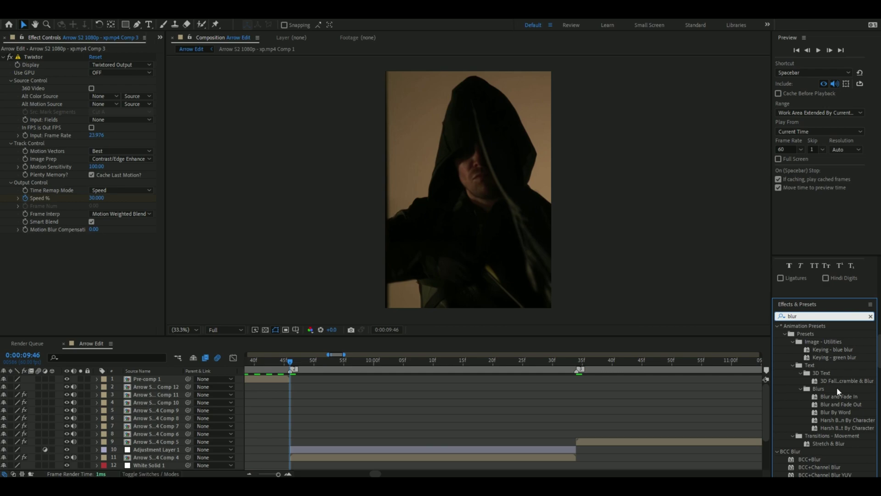
type("mo")
left_click_drag(825, 334, 324, 403)
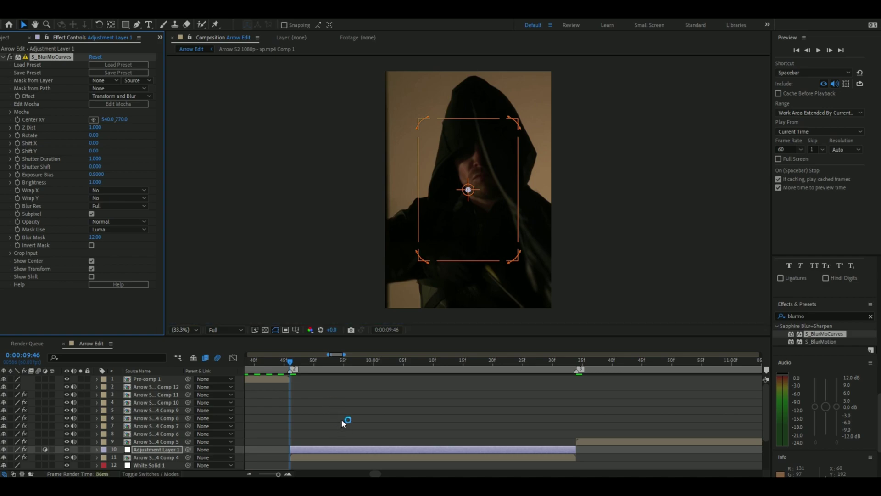
- Set Wrap X and Wrap Y of S_BlurMoCurves to Reflect
scroll(342, 420, "down", 1)
left_click(104, 190)
left_click(110, 221)
left_click(112, 198)
left_click(115, 228)
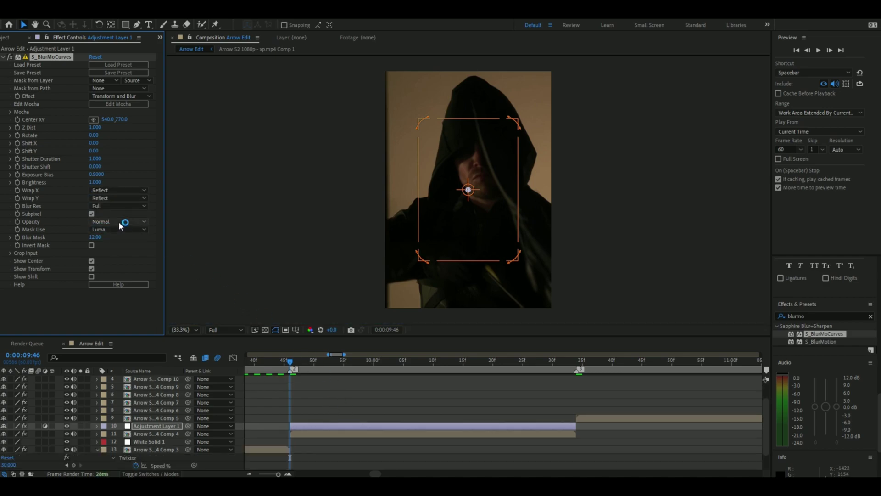
- Set the Z Dist of S_BlurMoCurves to 0.41 and keyframe it at 0:00:09:46
left_click(94, 127)
type("0.41")
key("Return")
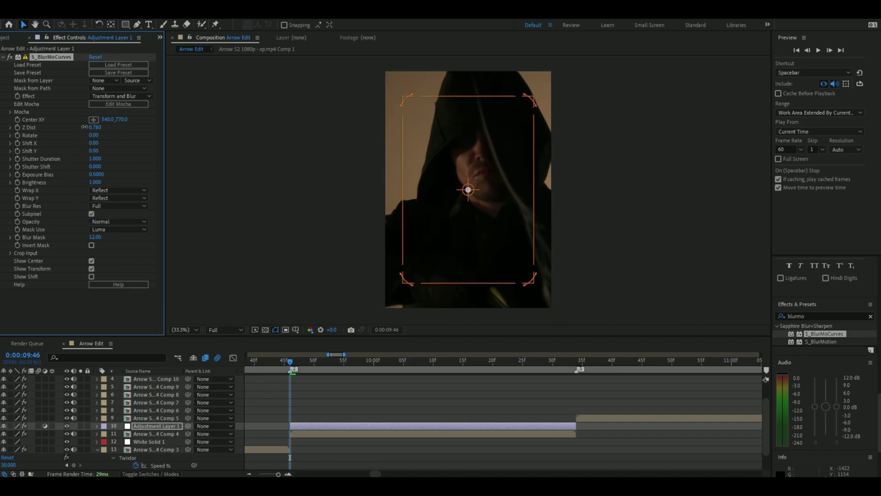
left_click(17, 127)
- Add a Z Dist keyframe of 1 at the adjustment layer's end, 0:00:10:34
left_click(577, 361)
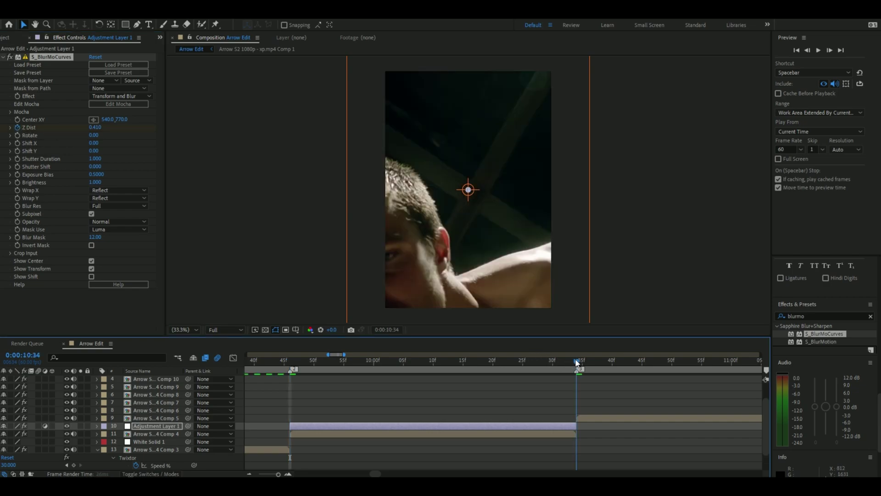
left_click(92, 126)
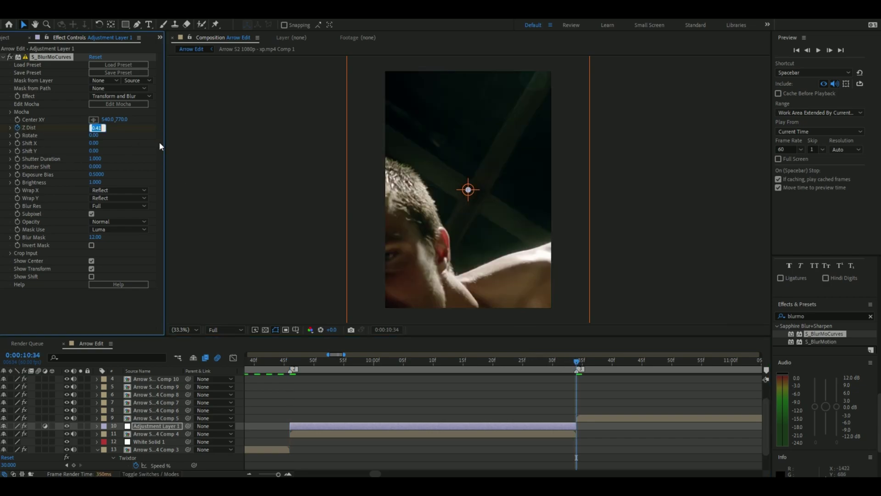
type("1")
key("Return")
- Reveal the adjustment layer's Z Dist keyframes and apply Easy Ease to both
left_click(332, 361)
key("u")
right_click(577, 417)
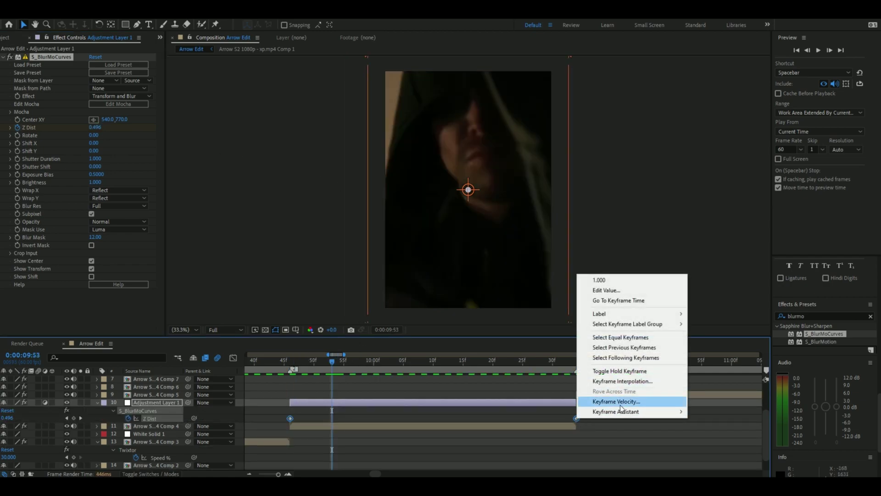
mouse_move(617, 411)
left_click(759, 351)
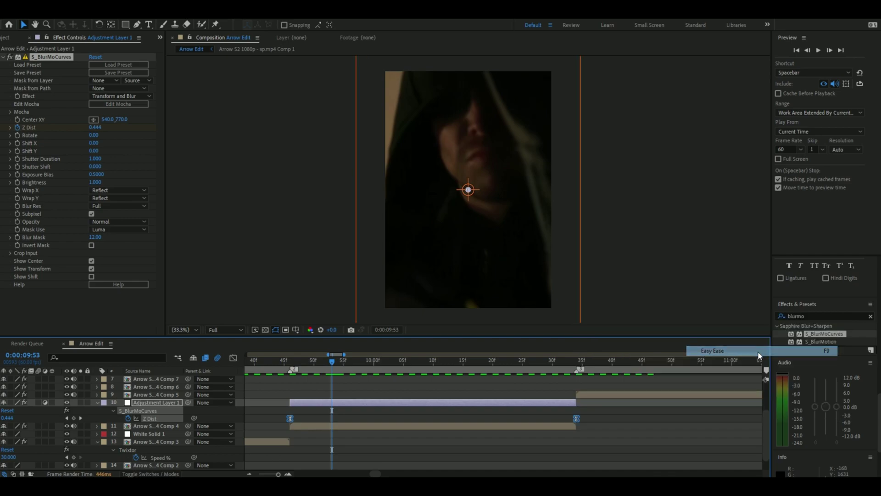
- Reshape the Z Dist curve in the graph editor by adjusting the handles of both keyframes for a fast start and soft finish
left_click(233, 358)
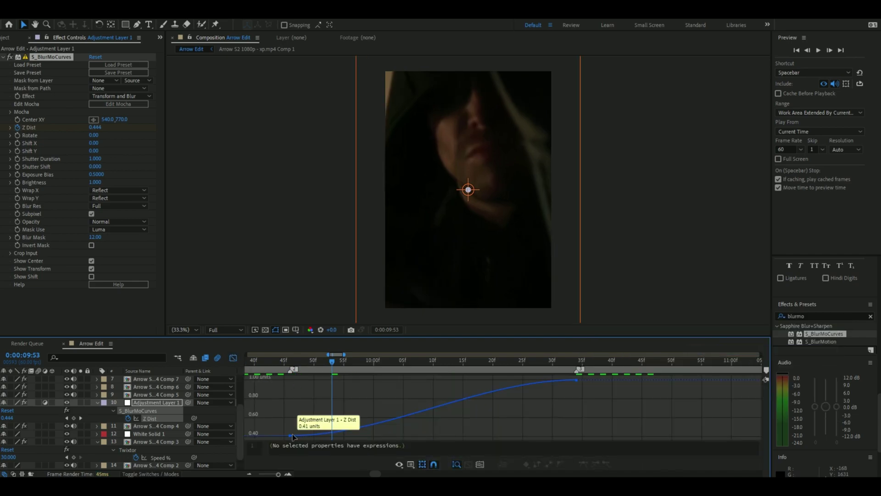
left_click(328, 427)
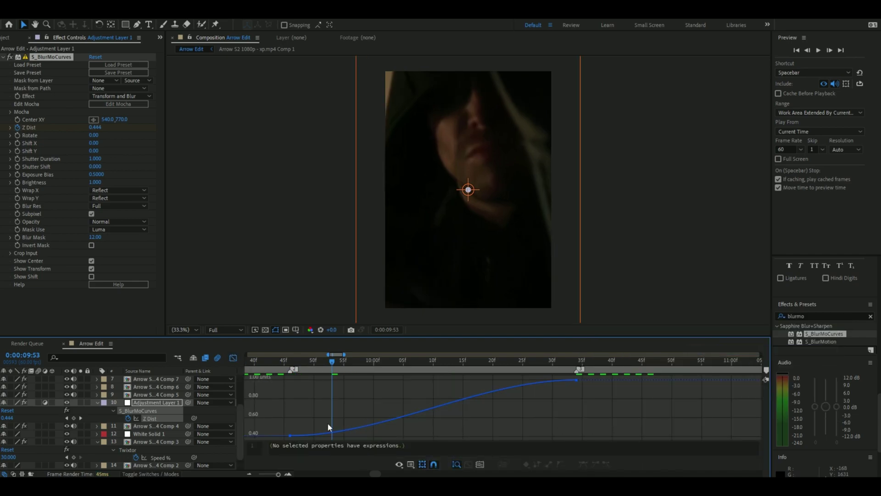
left_click(295, 435)
left_click_drag(384, 435, 376, 432)
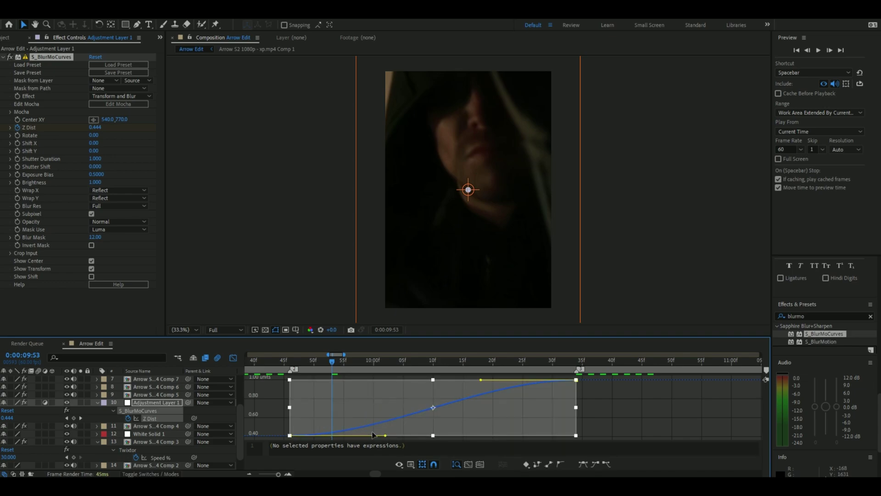
left_click(249, 474)
left_click(500, 416)
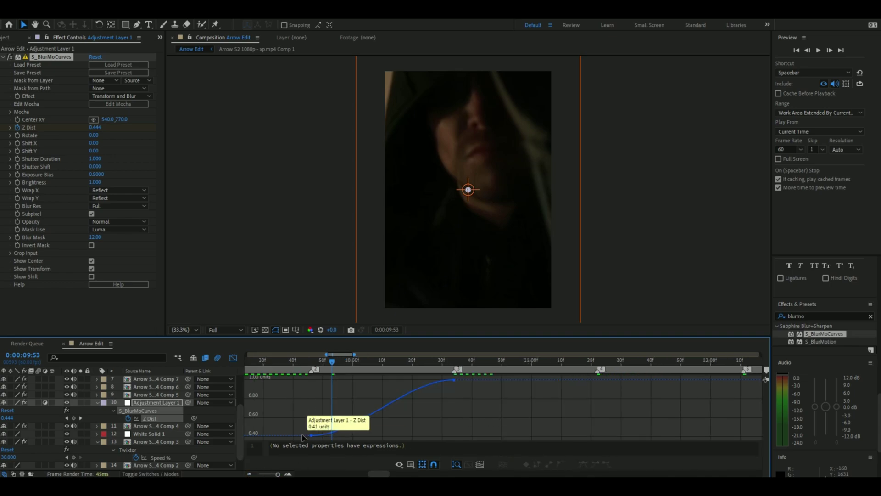
left_click(311, 435)
left_click_drag(359, 436, 322, 398)
left_click_drag(406, 380, 448, 410)
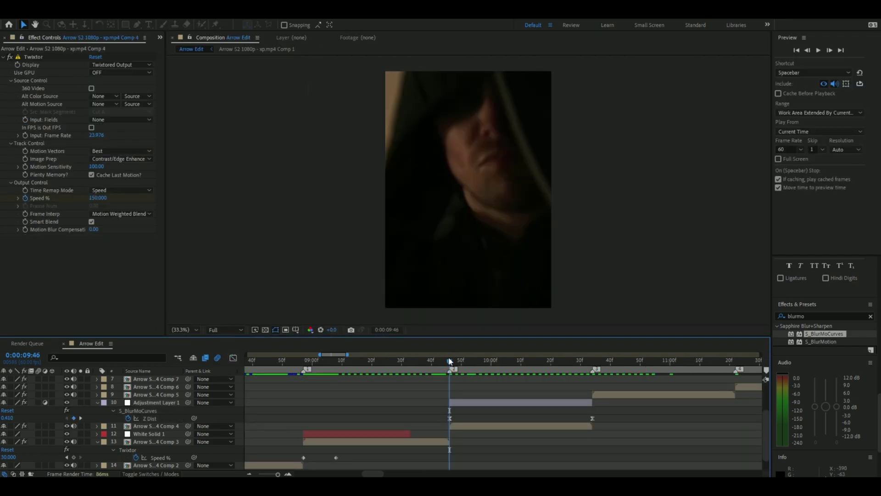
- Duplicate the S_BlurMoCurves adjustment layer twice and move one copy to start at 0:00:08:57 over the Comp 3 clip
left_click(469, 407)
key("ctrl+d")
key("ctrl+d")
left_click_drag(478, 410, 320, 409)
left_click(304, 364)
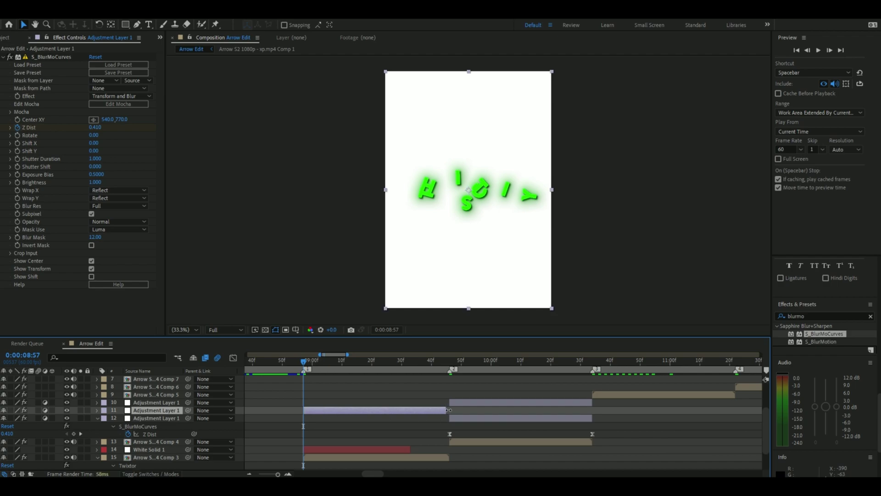
- Move the earlier adjustment layer copy directly above White Solid 1 and align its last Z Dist keyframe with the Comp 3 clip's end
left_click_drag(170, 412, 188, 445)
key("u")
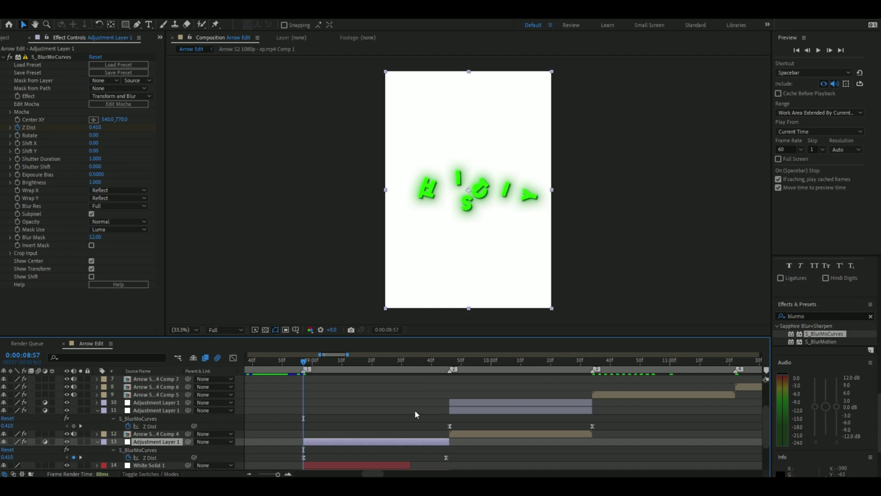
left_click_drag(294, 453, 462, 461)
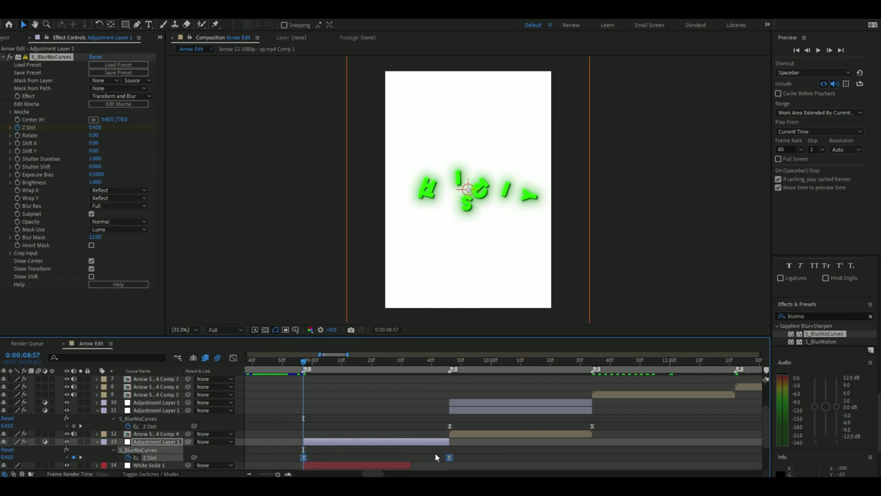
- Duplicate the keyframed S_BlurMoCurves adjustment layer for the remaining clips
left_click(103, 442)
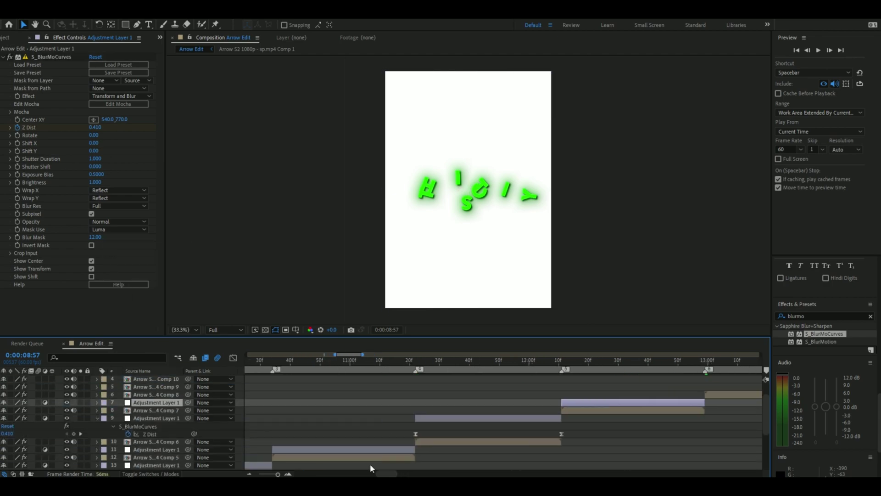
scroll(317, 451, "right", 5)
key("u")
scroll(380, 430, "left", 4)
key("ctrl+d")
key("ctrl+d")
key("ctrl+d")
key("ctrl+d")
- Move the adjustment layer copies directly above the remaining clips through Comp 12 and align each one with its clip's time span
scroll(380, 430, "right", 6)
left_click_drag(273, 426, 416, 402)
key("u")
left_click_drag(271, 442, 656, 391)
key("ctrl+d")
key("u")
scroll(324, 466, "right", 4)
key("ctrl+d")
left_click_drag(385, 394, 528, 387)
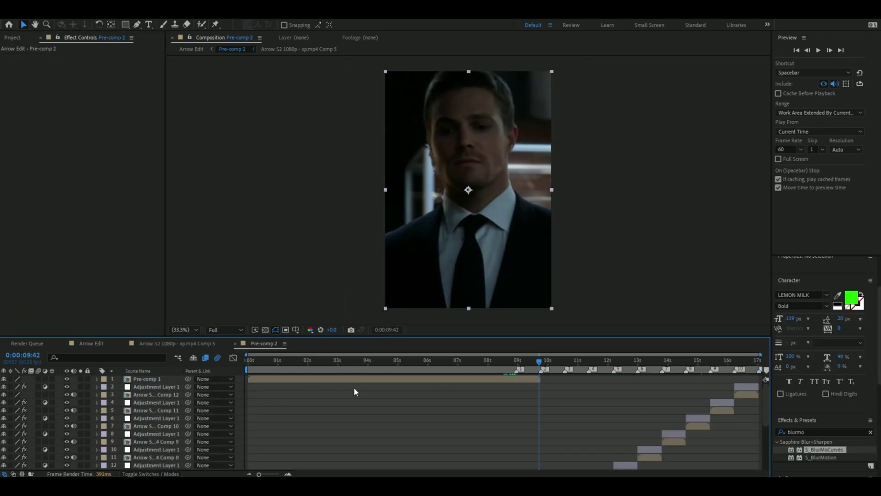
- Add three new adjustment layers to Pre-comp 2 and delete the extra Adjustment Layer 4
key("ctrl+alt+y")
key("ctrl+alt+y")
key("ctrl+alt+y")
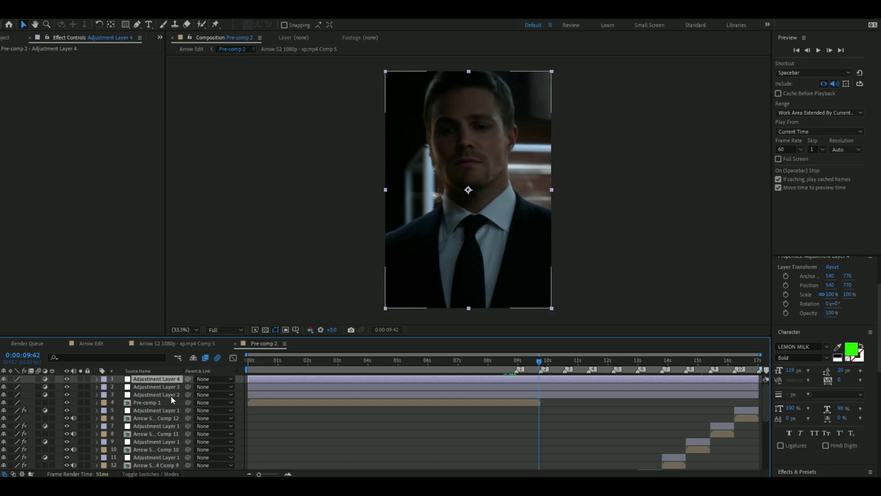
key("Delete")
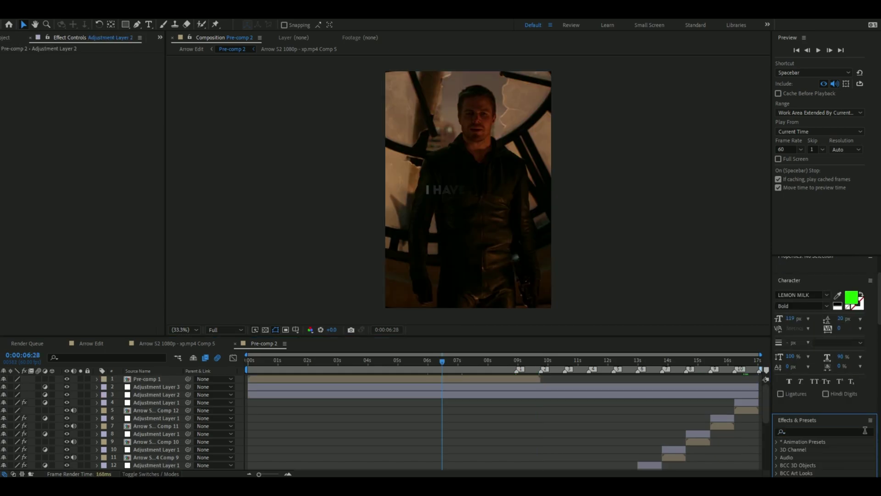
- Search the effects for flicker and apply a flicker effect to Adjustment Layer 3 in Pre-comp 2
left_click(865, 432)
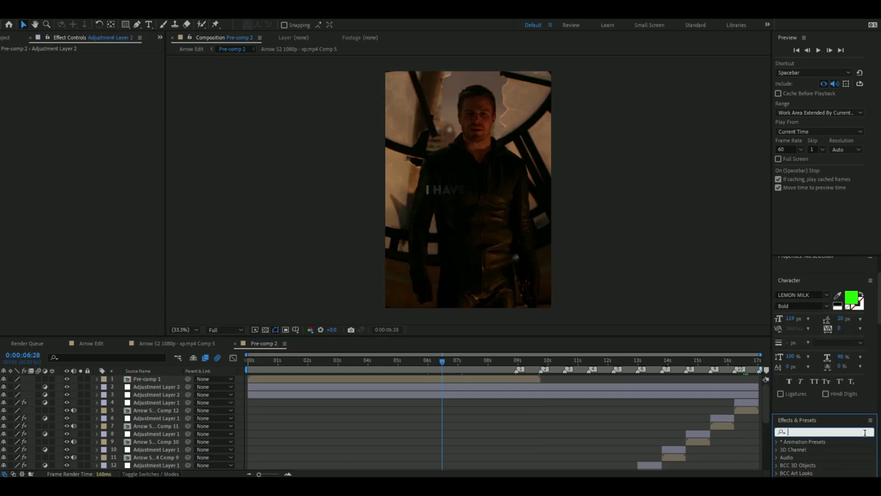
type("flicker")
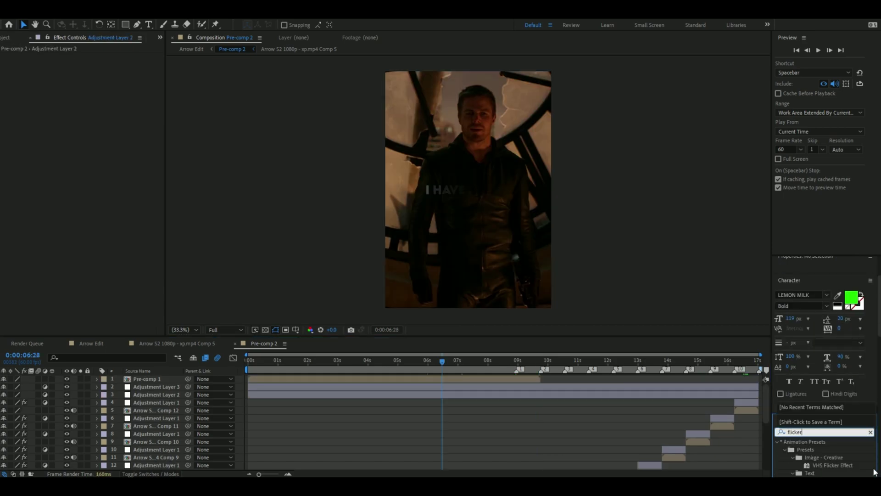
scroll(825, 438, "down", 10)
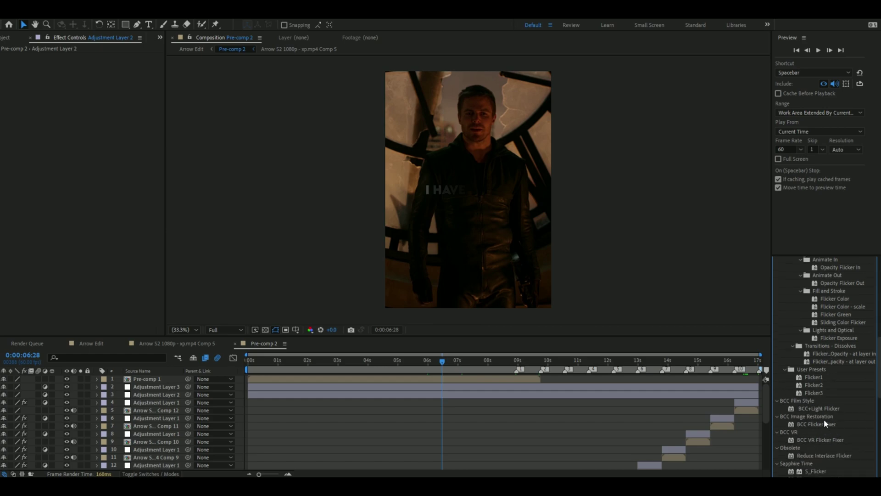
scroll(824, 419, "down", 3)
left_click_drag(825, 405, 412, 387)
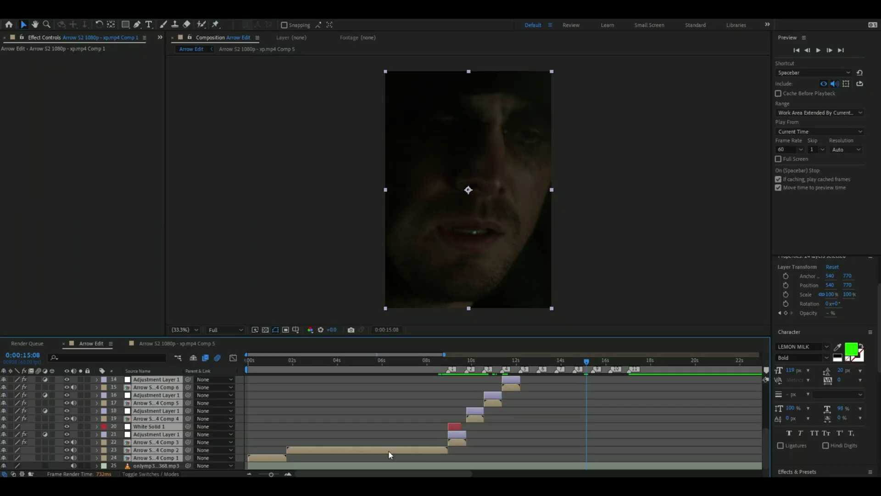
- Pre-compose the selected Arrow Edit layers as Pre-comp 2, moving all attributes and setting the option for adjusting duration to the layers' time span
right_click(389, 451)
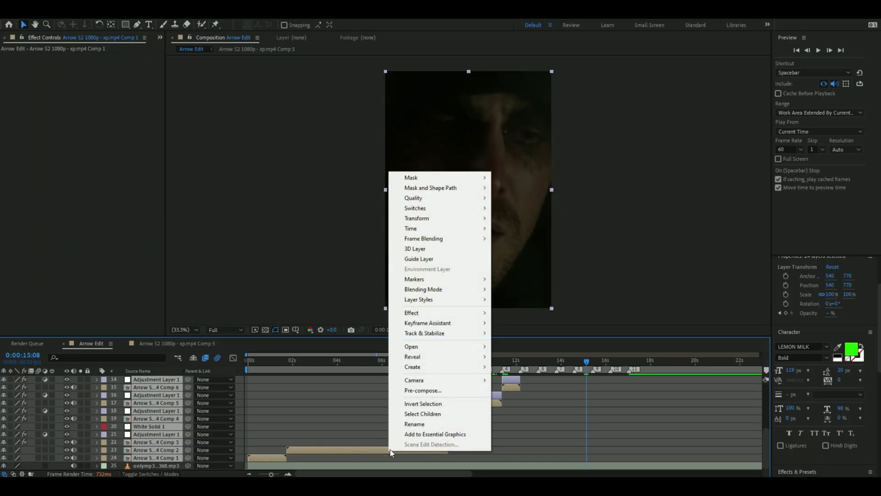
left_click(421, 391)
left_click(370, 273)
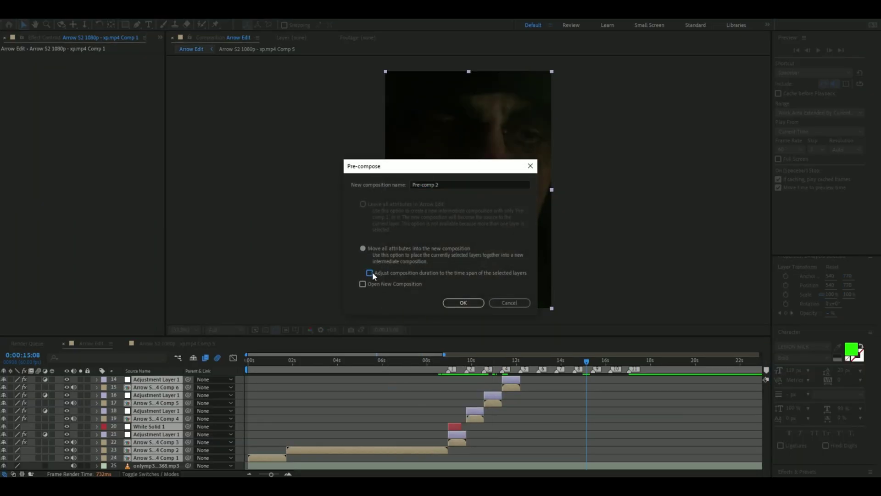